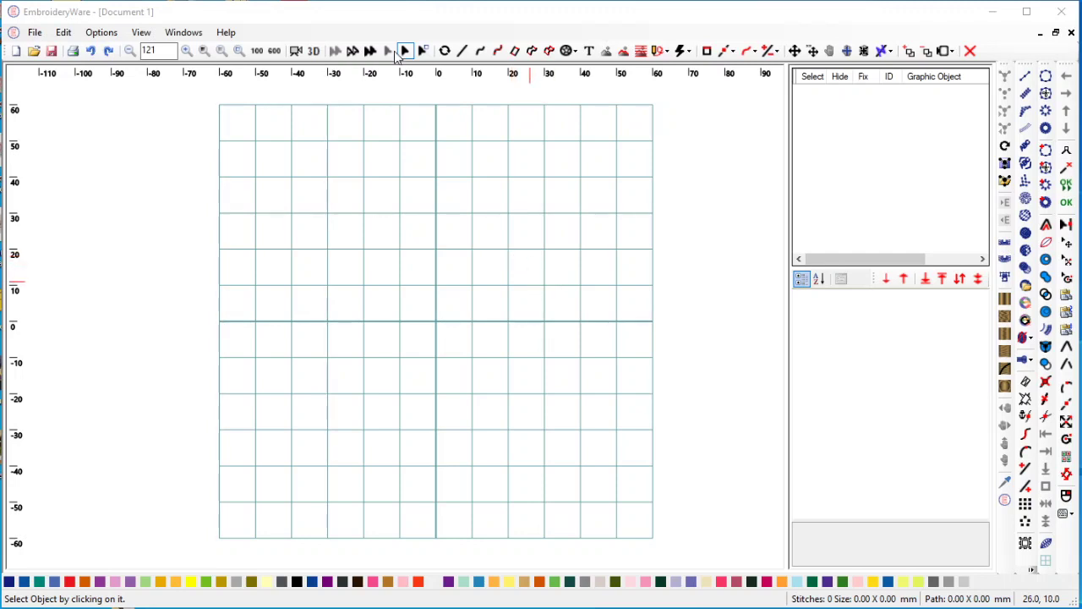
Check the program's version information from the Help menu.
{"action": "left_click", "coordinate": [225, 35]}
{"action": "left_click", "coordinate": [239, 49]}
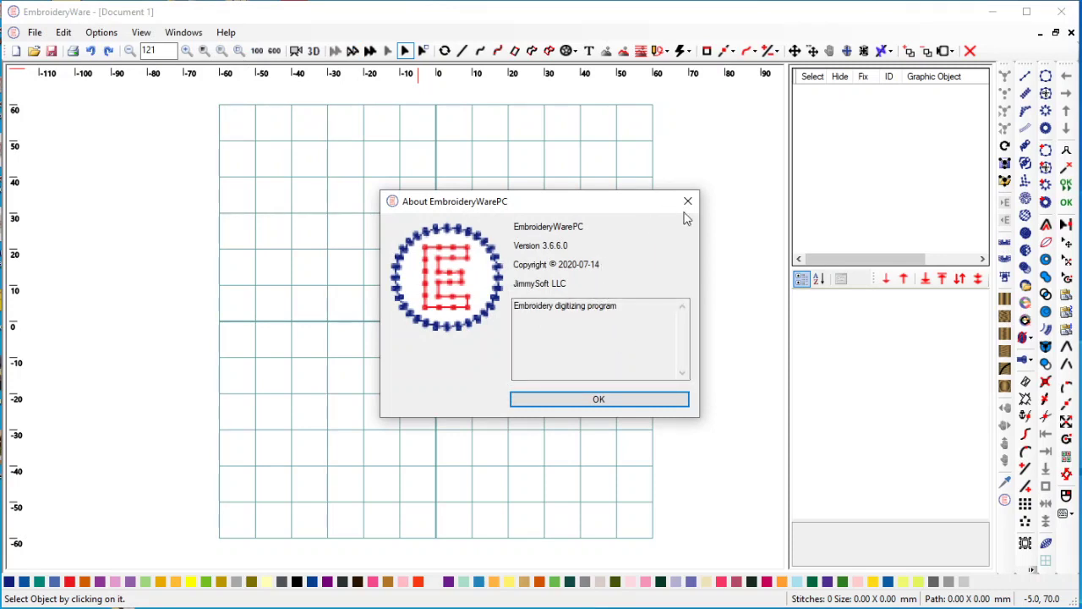
{"action": "left_click", "coordinate": [648, 402]}
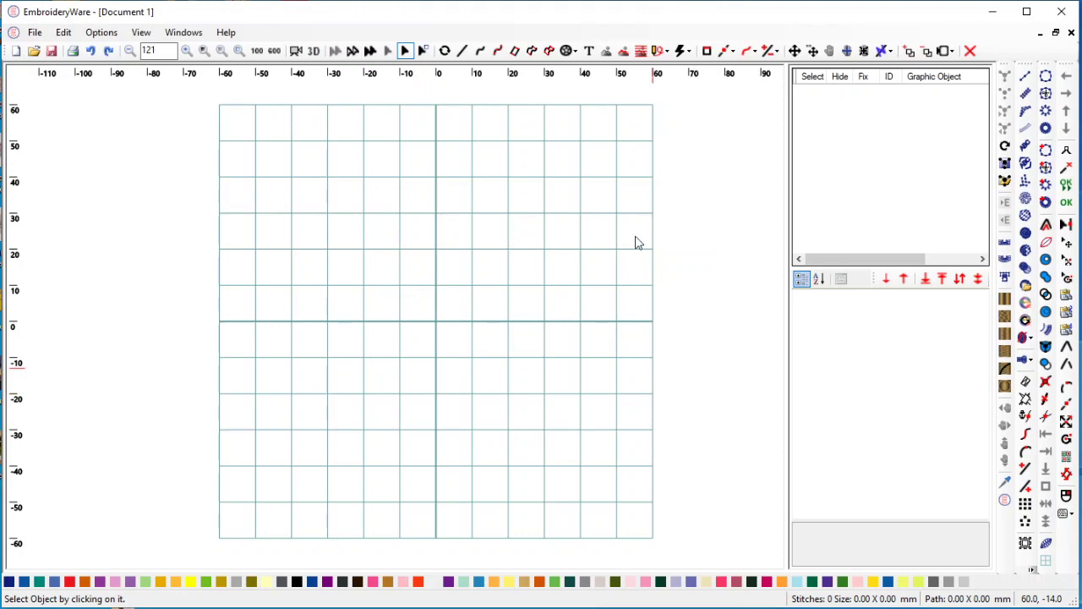
Draw a straight line from -30 to 40 along the zero axis and select it.
{"action": "left_click", "coordinate": [461, 50]}
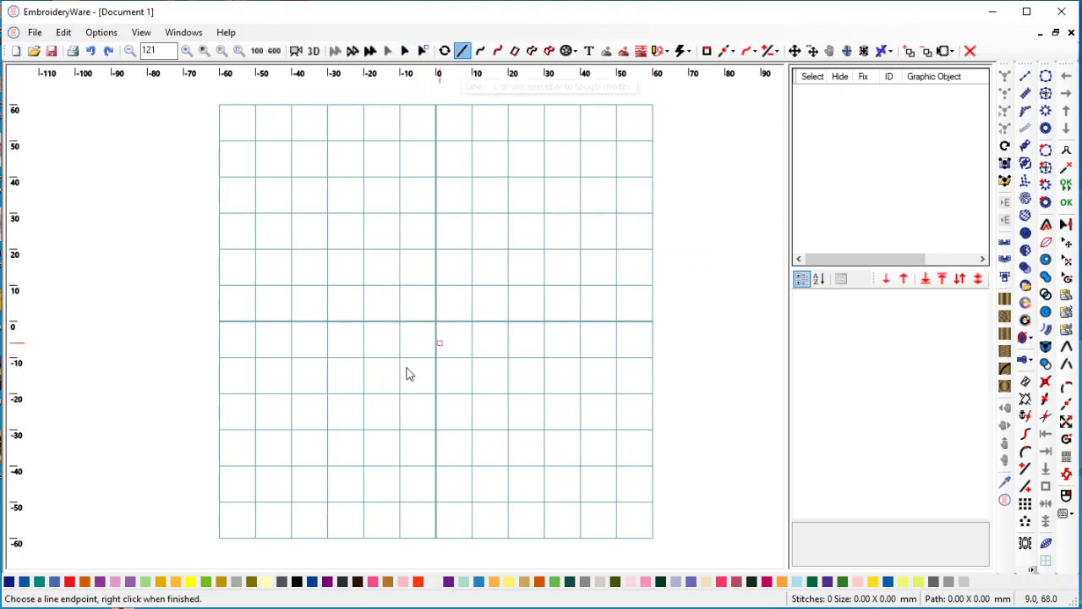
{"action": "left_click", "coordinate": [327, 321]}
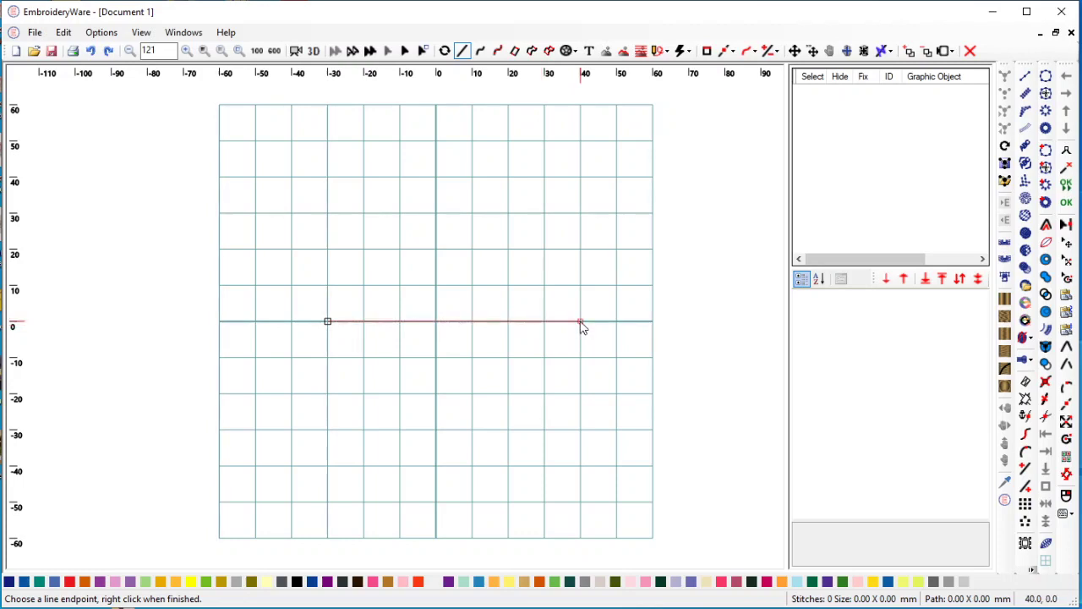
{"action": "left_click", "coordinate": [581, 322]}
{"action": "right_click", "coordinate": [582, 325]}
{"action": "left_click", "coordinate": [593, 430]}
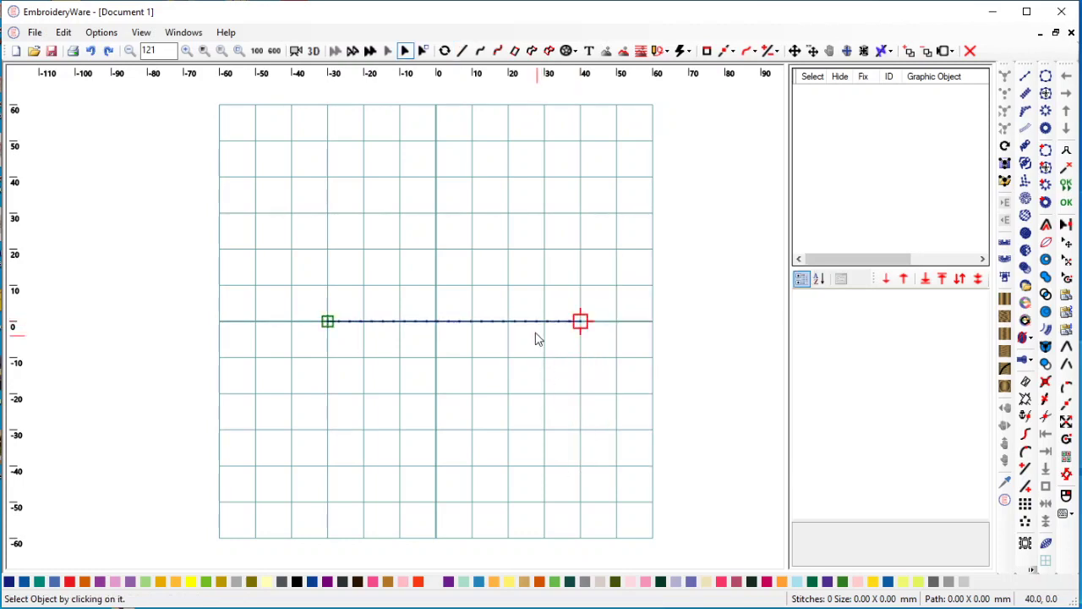
{"action": "left_click", "coordinate": [583, 321]}
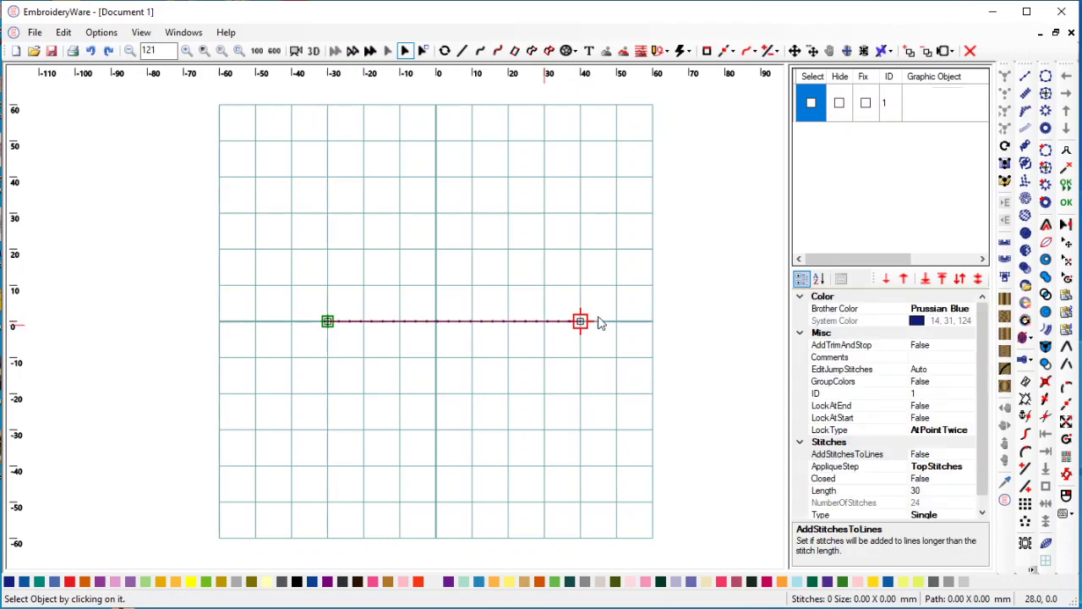
Enter UNDER in Airy Regular lettering and fit it to the line from -30 to 40.
{"action": "left_click", "coordinate": [1026, 148]}
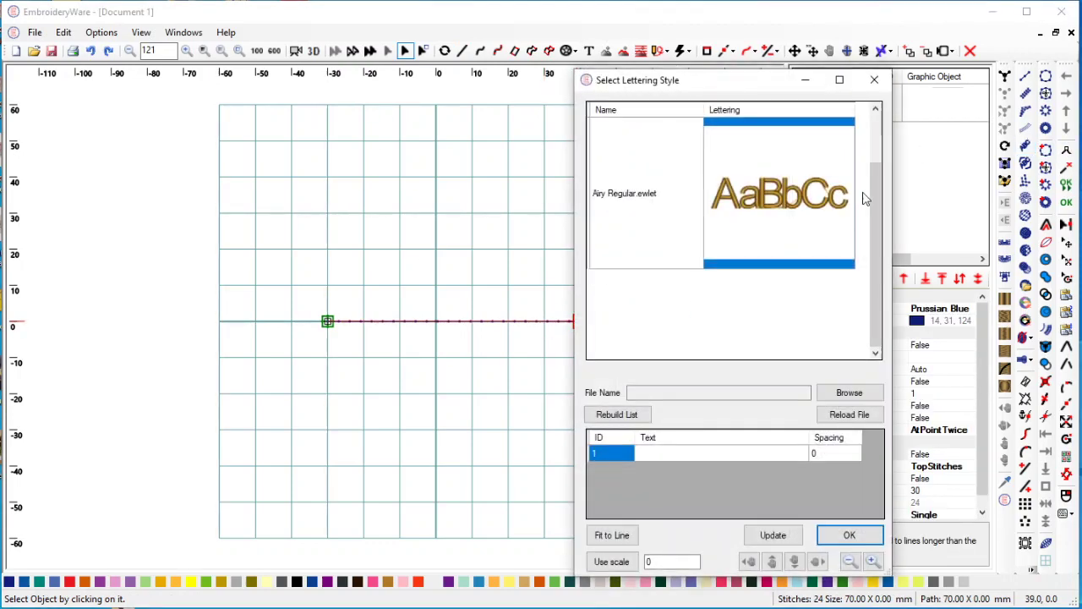
{"action": "left_click_drag", "start_coordinate": [873, 193], "coordinate": [875, 144]}
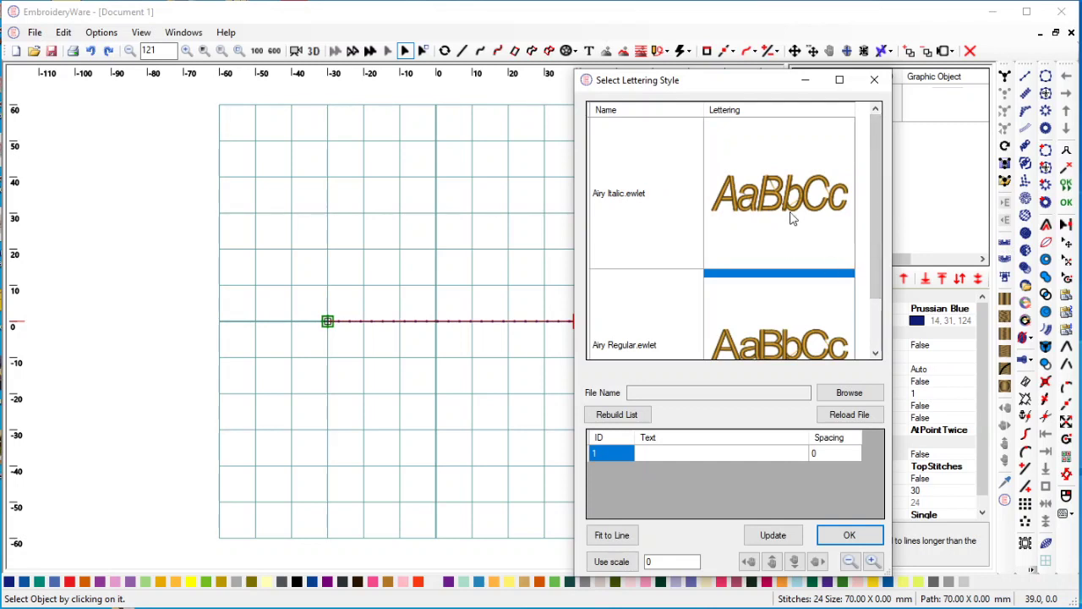
{"action": "left_click", "coordinate": [801, 354]}
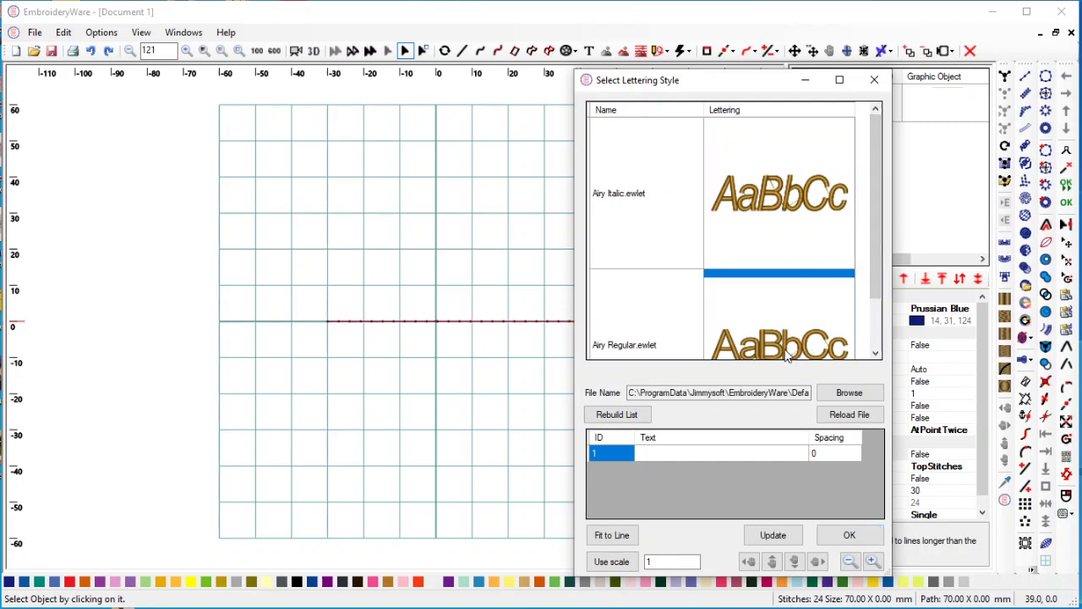
{"action": "left_click", "coordinate": [720, 456]}
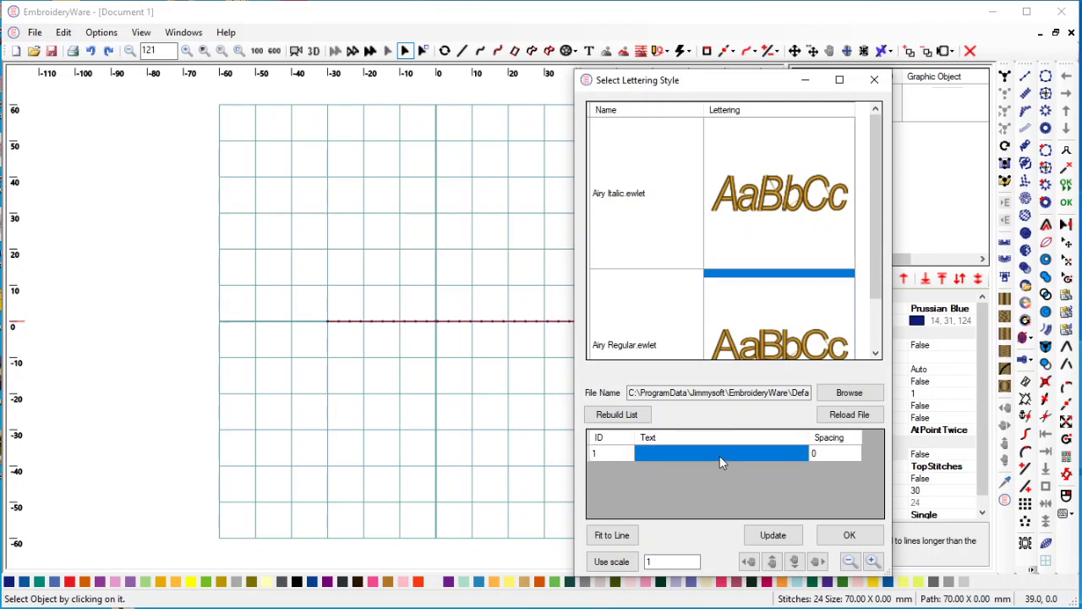
{"action": "left_click", "coordinate": [722, 456]}
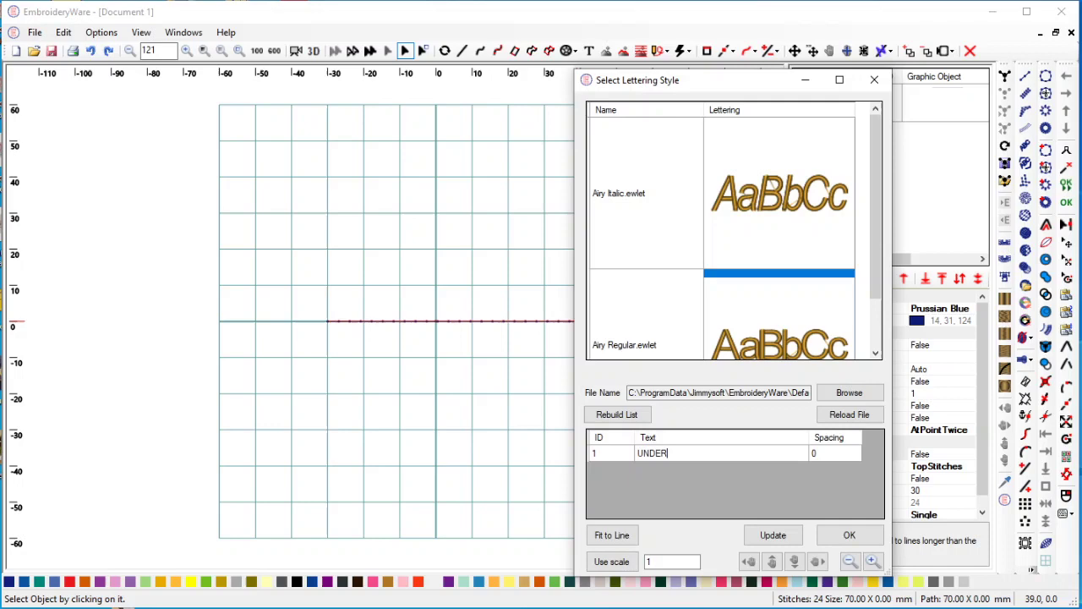
{"action": "left_click", "coordinate": [603, 530]}
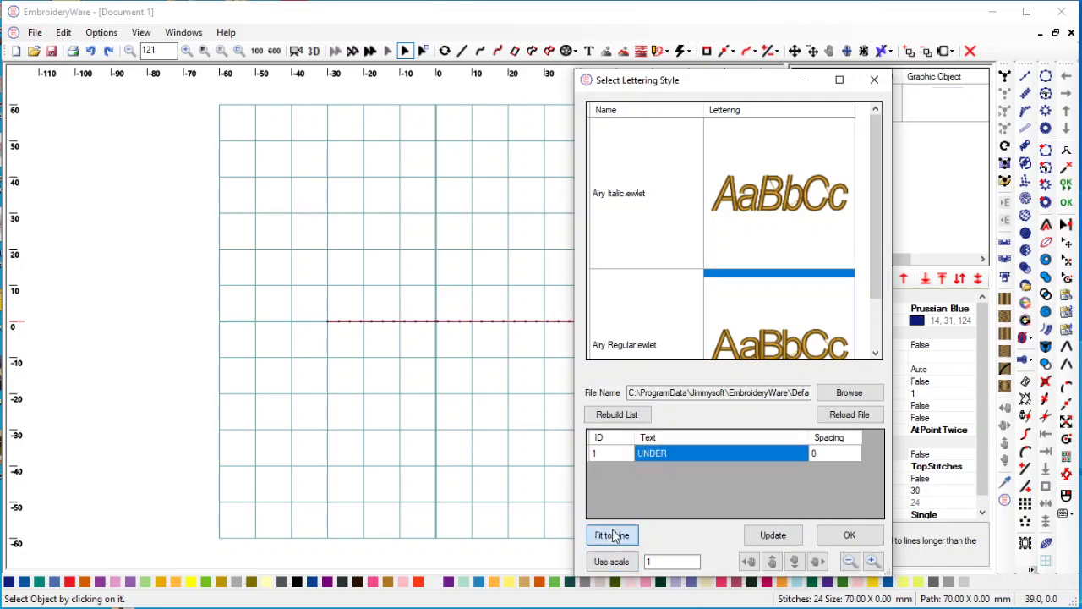
Accept the UNDER lettering, zoom in and hide the background grid.
{"action": "left_click", "coordinate": [863, 542]}
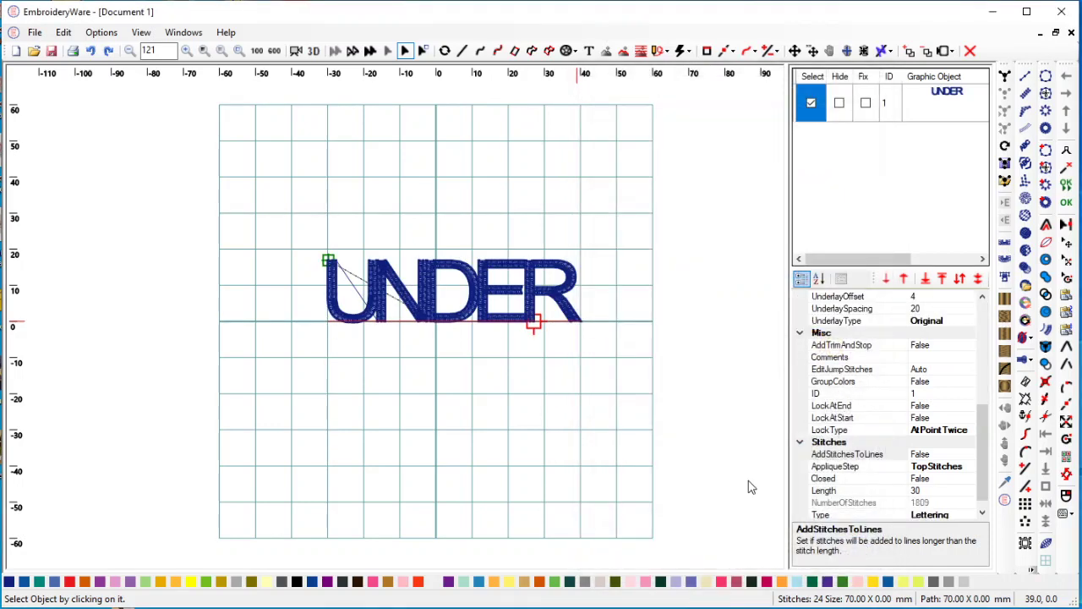
{"action": "scroll", "coordinate": [557, 353], "scroll_direction": "up", "scroll_amount": 5}
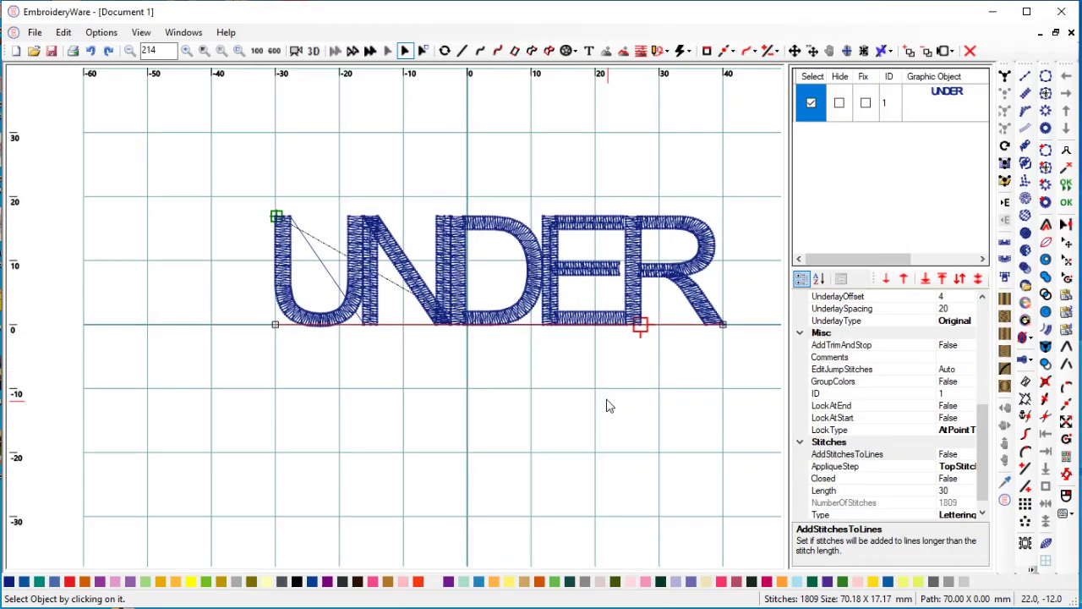
{"action": "scroll", "coordinate": [580, 444], "scroll_direction": "up", "scroll_amount": 6}
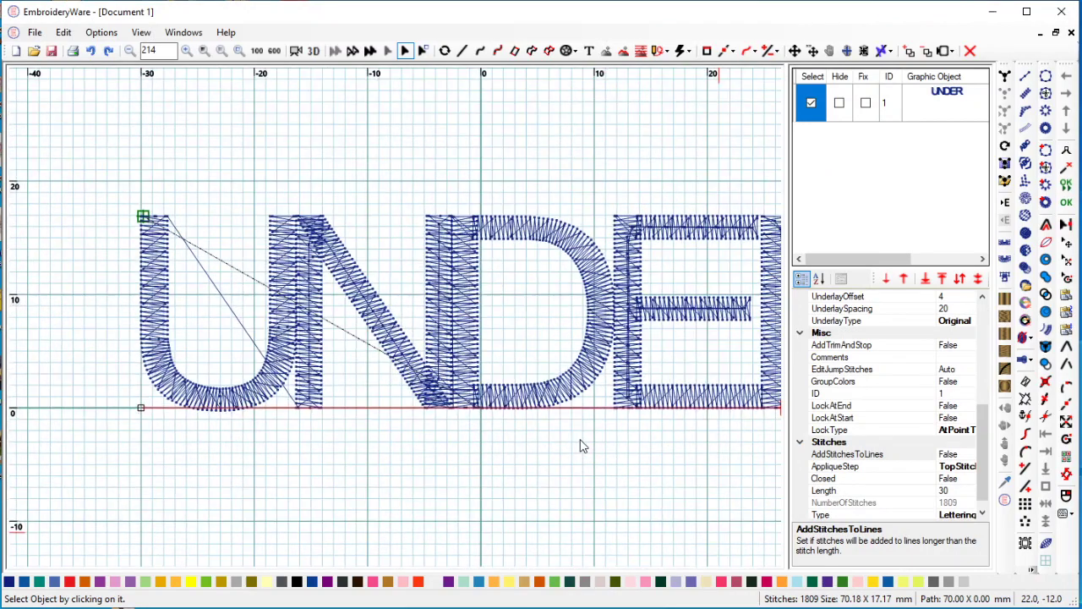
{"action": "left_click", "coordinate": [846, 454]}
{"action": "left_click", "coordinate": [1046, 562]}
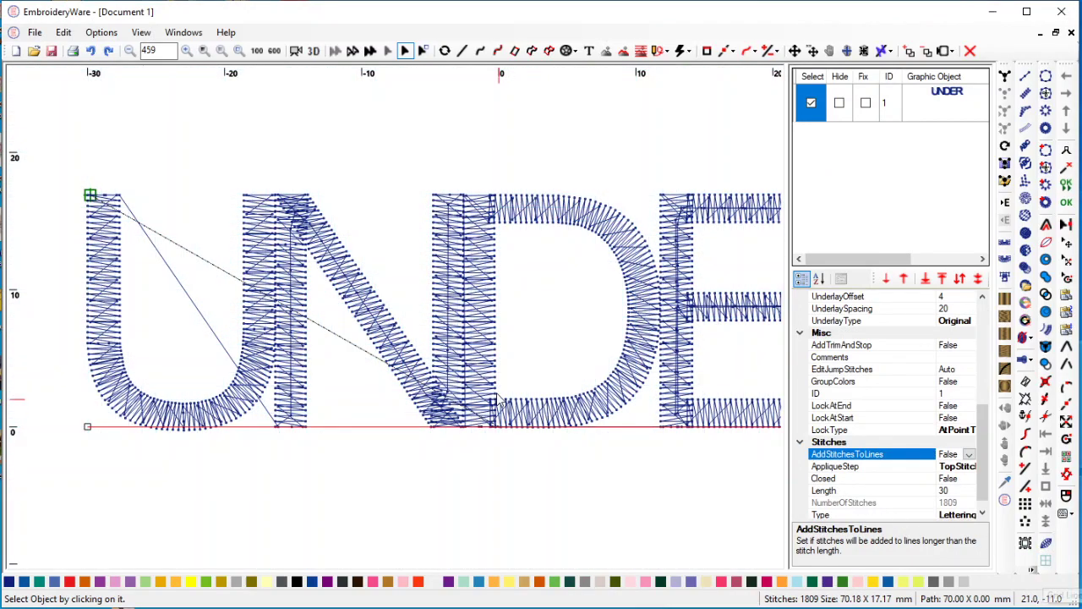
Pan across the lettering and bring the FitToLine property into view.
{"action": "left_click_drag", "start_coordinate": [499, 401], "coordinate": [434, 387]}
{"action": "scroll", "coordinate": [434, 388], "scroll_direction": "down", "scroll_amount": 2}
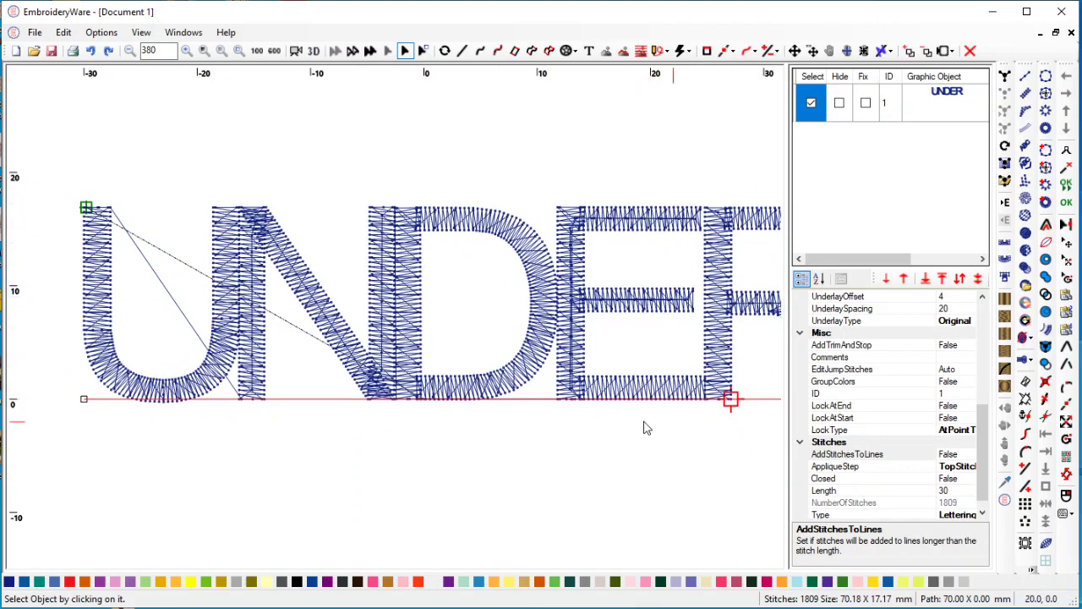
{"action": "left_click_drag", "start_coordinate": [645, 428], "coordinate": [617, 427]}
{"action": "scroll", "coordinate": [617, 427], "scroll_direction": "down", "scroll_amount": 1}
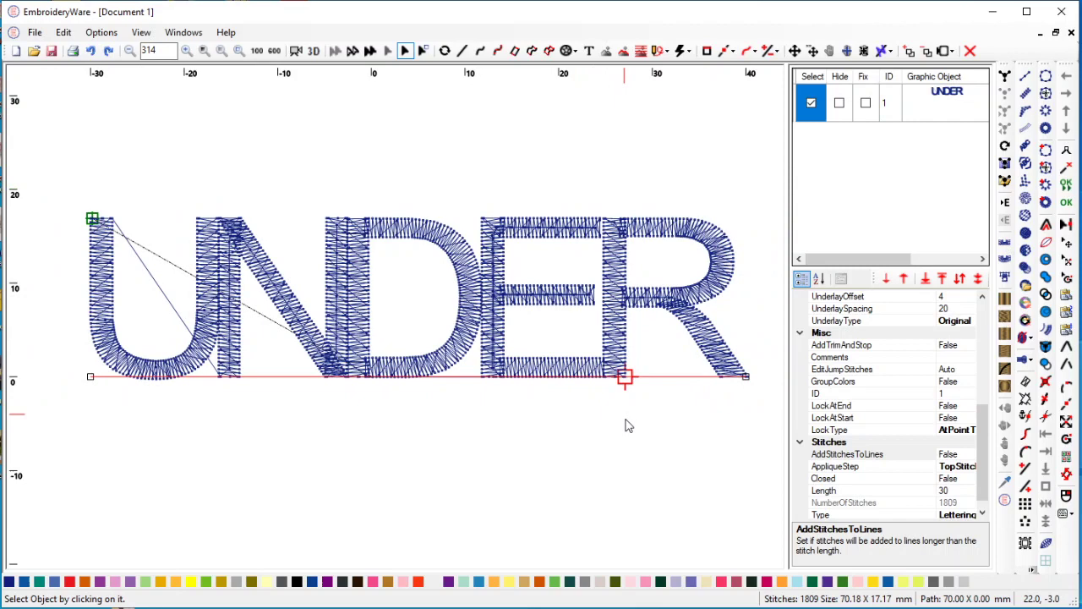
{"action": "scroll", "coordinate": [623, 426], "scroll_direction": "down", "scroll_amount": 1}
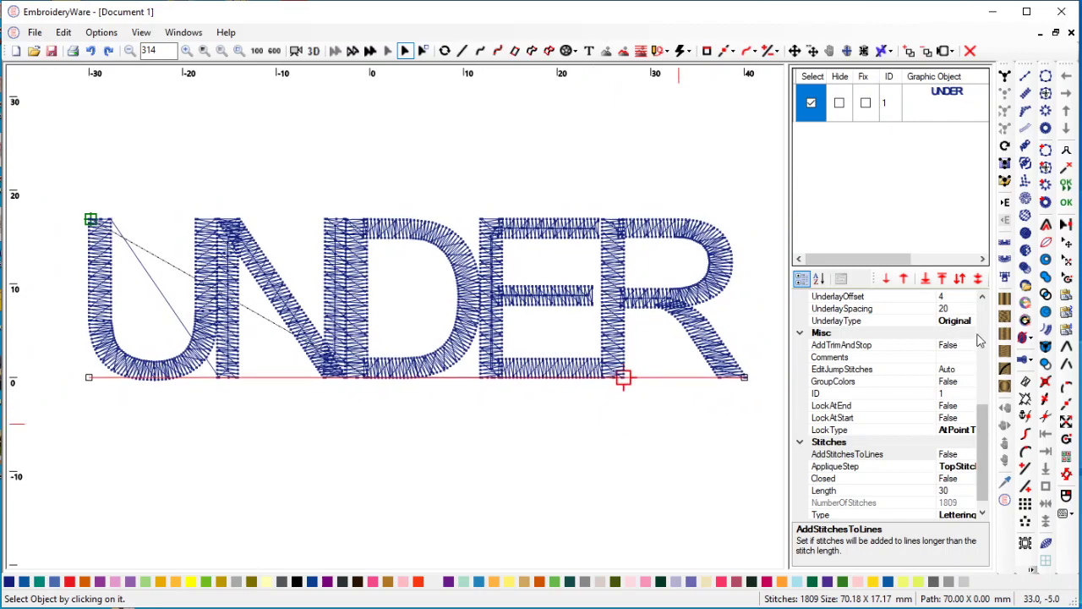
{"action": "left_click_drag", "start_coordinate": [984, 424], "coordinate": [986, 387]}
{"action": "scroll", "coordinate": [986, 387], "scroll_direction": "up", "scroll_amount": 1}
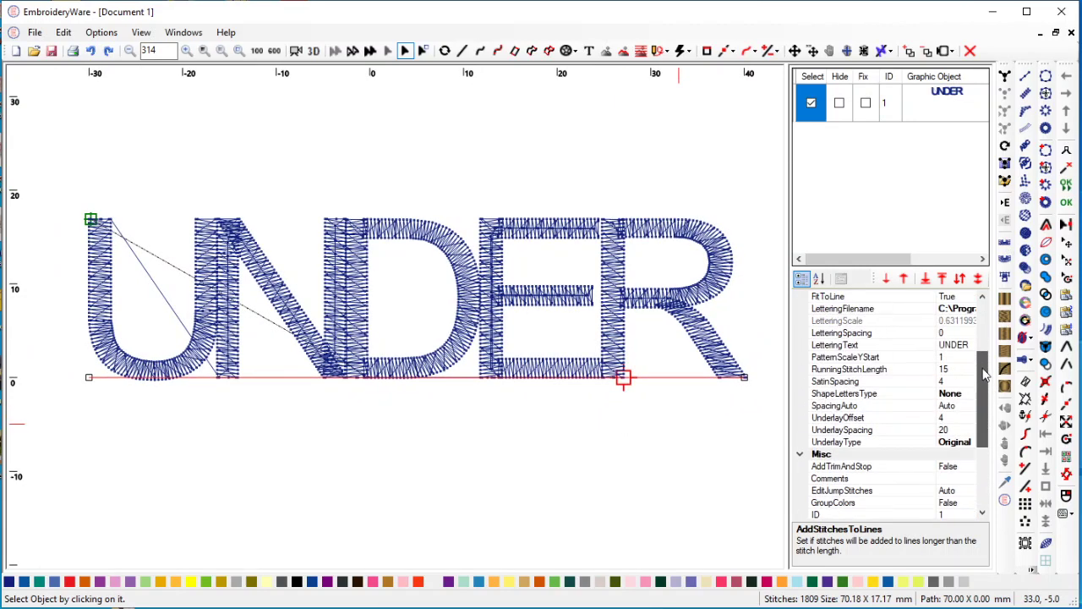
Set LetteringSpacing to 20 and inspect the wider-spaced UNDER lettering.
{"action": "left_click", "coordinate": [958, 333]}
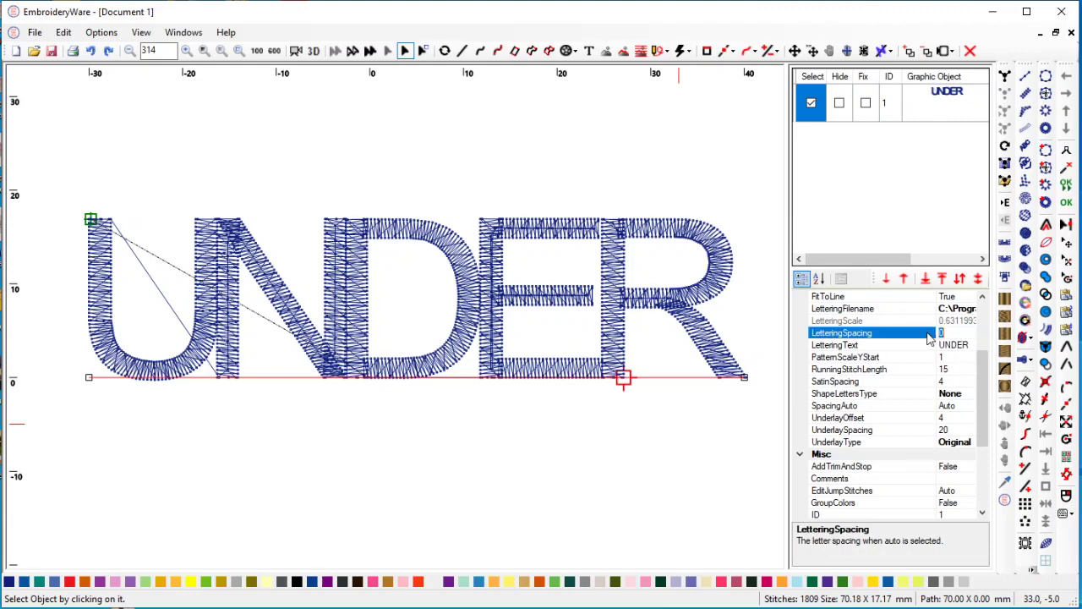
{"action": "type", "text": "20"}
{"action": "key", "text": "Return"}
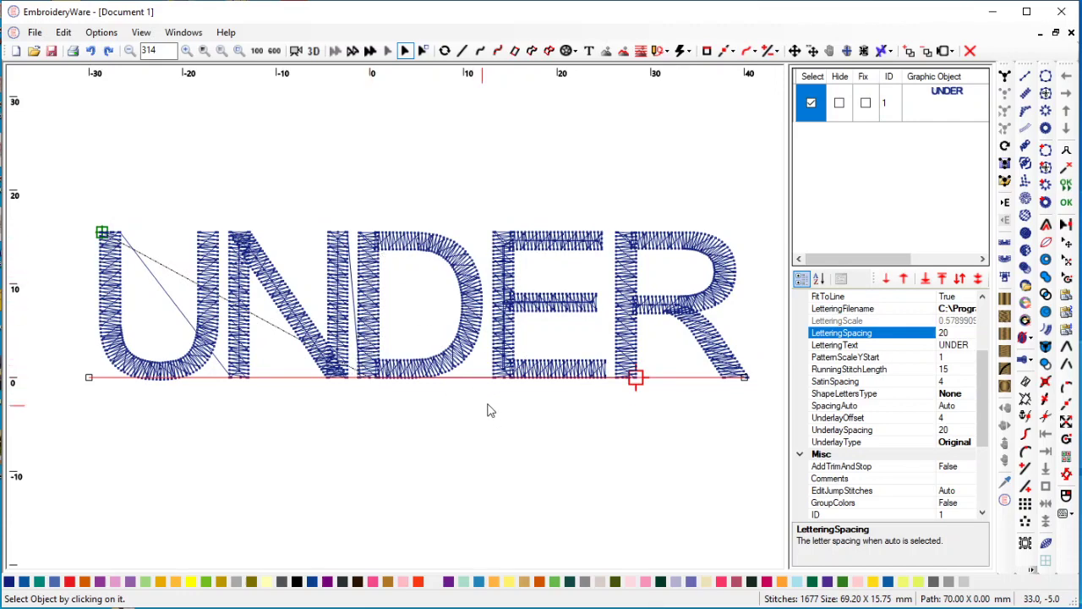
{"action": "scroll", "coordinate": [489, 410], "scroll_direction": "up", "scroll_amount": 1}
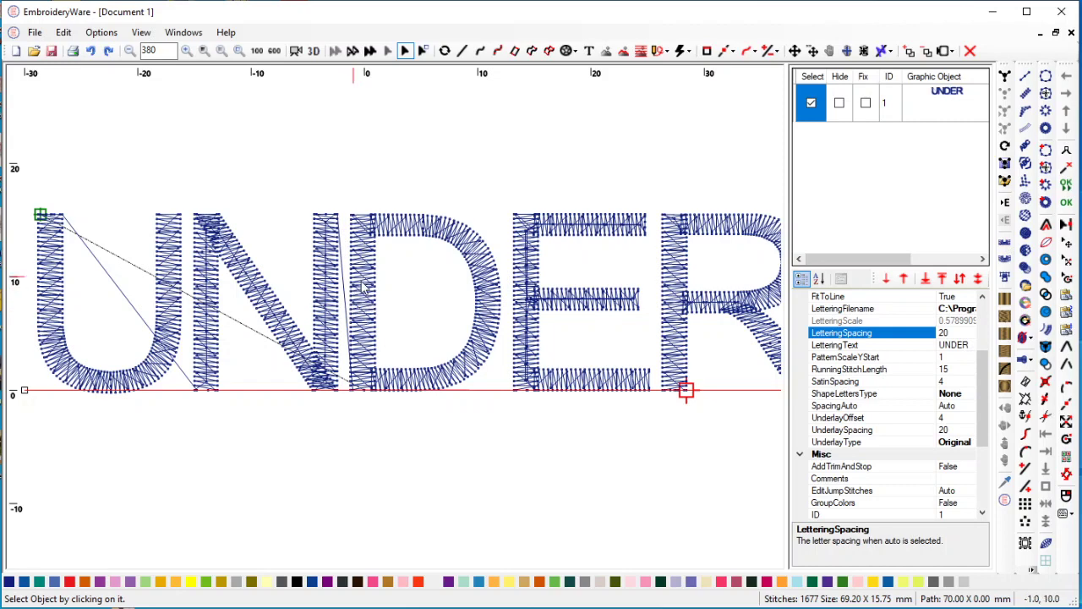
{"action": "mouse_move", "coordinate": [354, 461]}
{"action": "left_mouse_down"}
{"action": "mouse_move", "coordinate": [445, 457]}
{"action": "mouse_move", "coordinate": [346, 452]}
{"action": "left_mouse_up"}
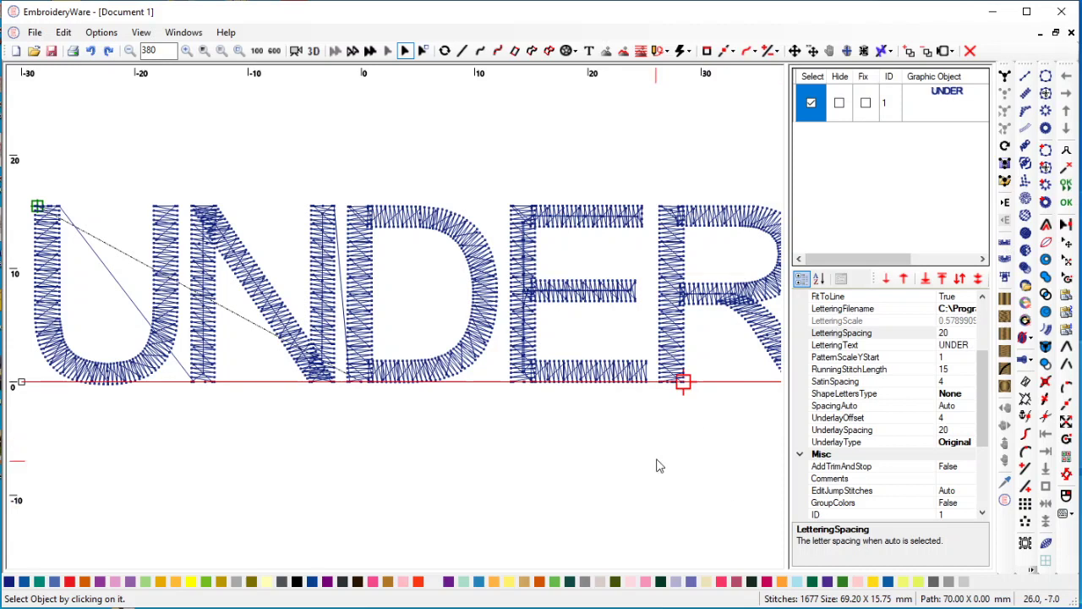
Change the lettering's UnderlayType from Original to Single.
{"action": "left_click", "coordinate": [956, 442]}
{"action": "left_click", "coordinate": [970, 443]}
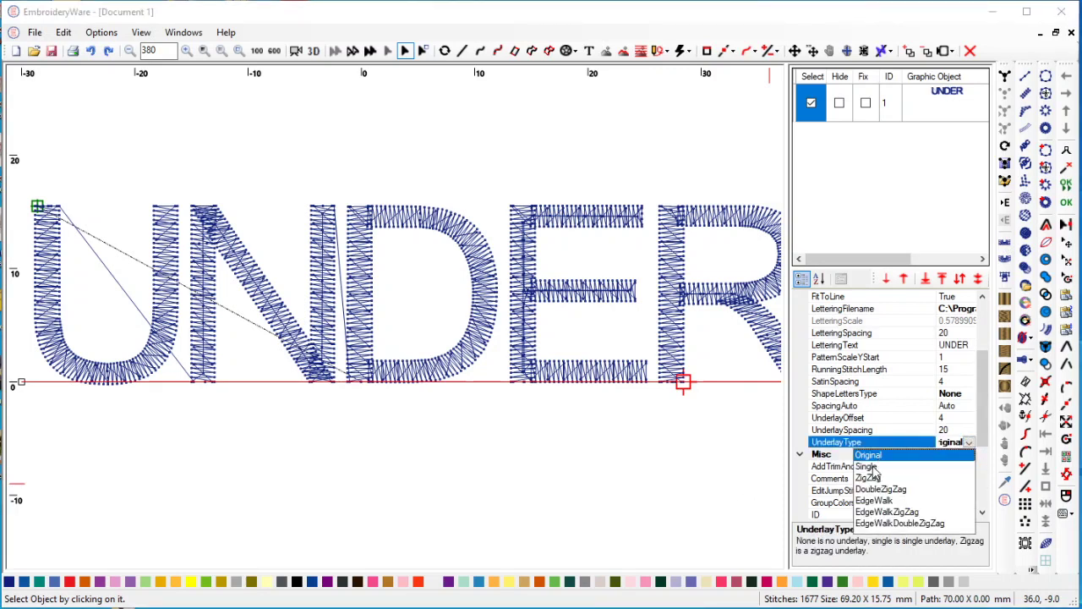
{"action": "left_click", "coordinate": [869, 467]}
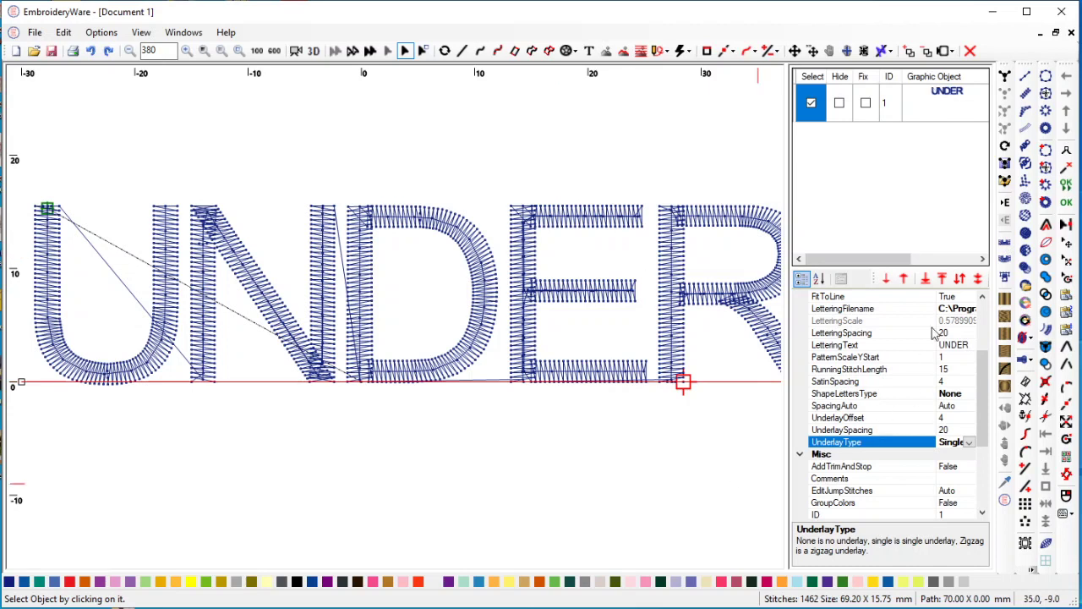
Set FitToLine to False for the UNDER lettering.
{"action": "left_click", "coordinate": [961, 371]}
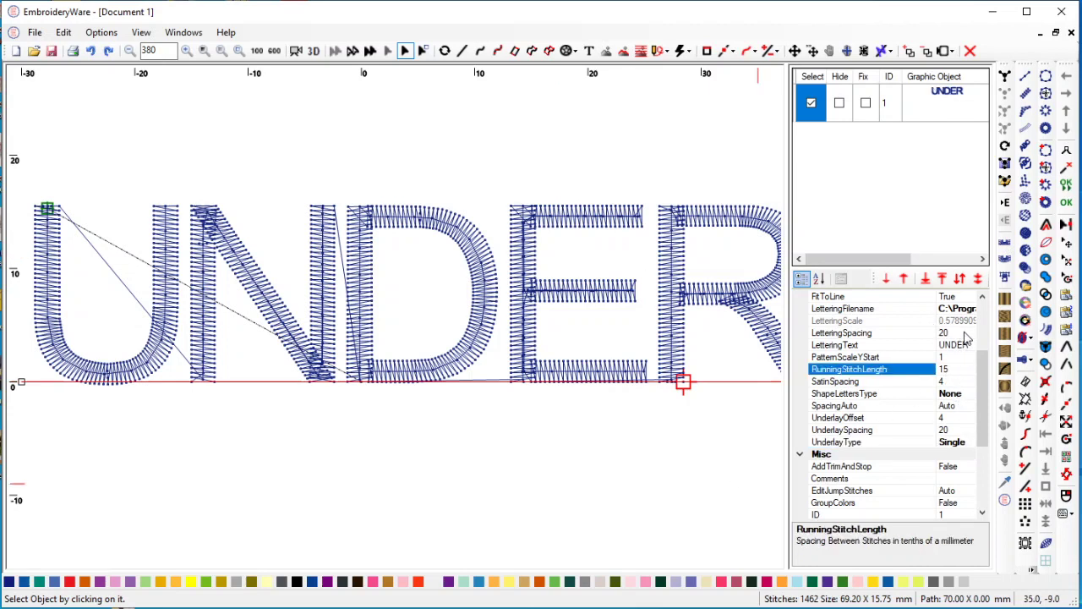
{"action": "left_click", "coordinate": [965, 333]}
{"action": "left_click", "coordinate": [968, 297]}
{"action": "left_click", "coordinate": [970, 297]}
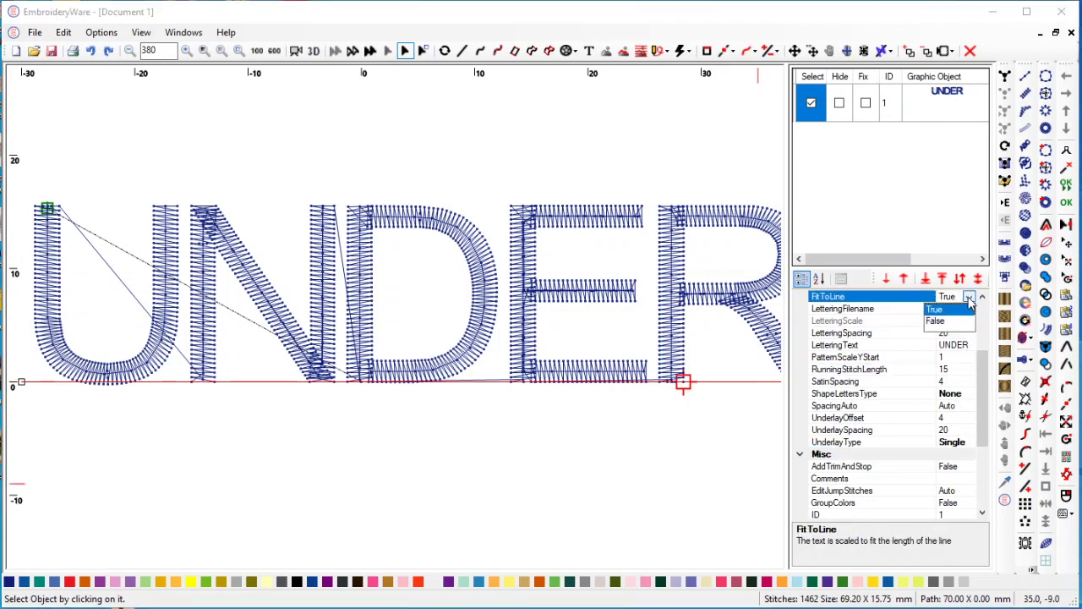
{"action": "left_click", "coordinate": [953, 328]}
{"action": "left_click", "coordinate": [956, 324]}
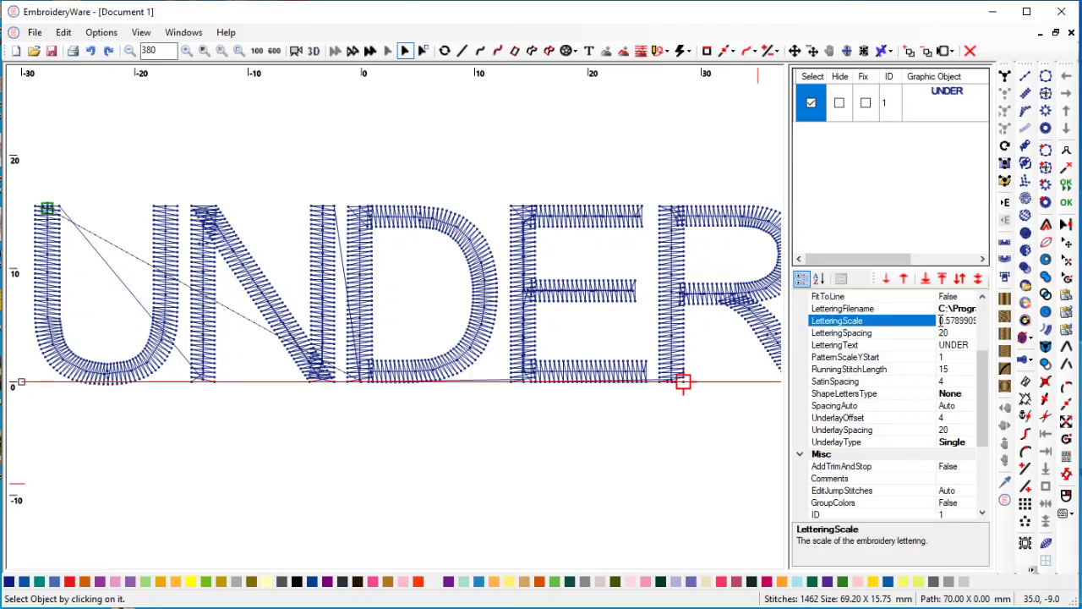
Set LetteringScale to 0.125, shrinking UNDER to 14.65 x 3.40 mm.
{"action": "left_click_drag", "start_coordinate": [941, 320], "coordinate": [981, 321]}
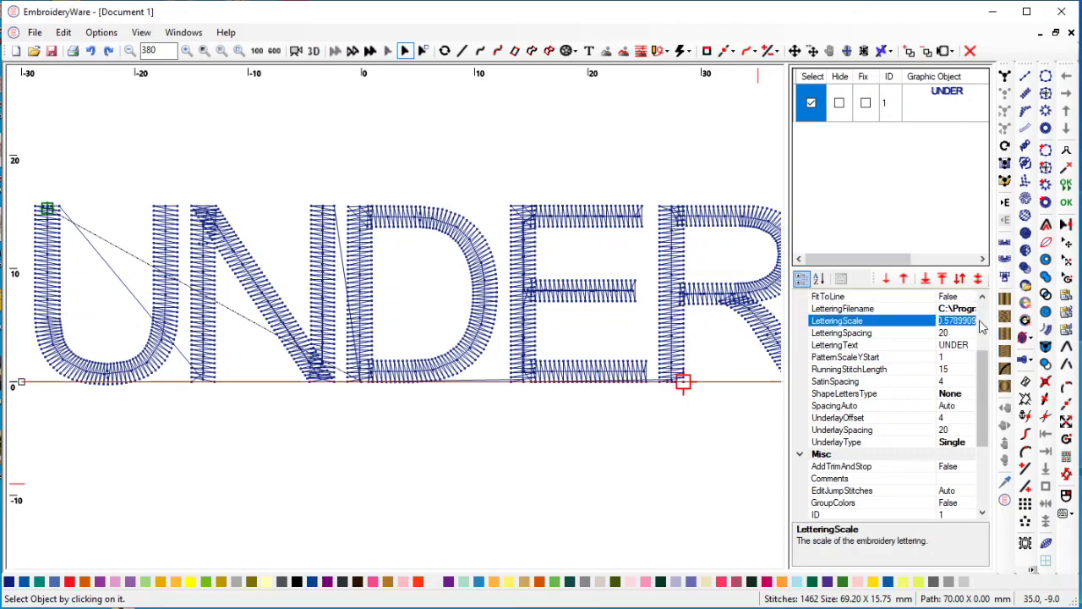
{"action": "key", "text": "BackSpace"}
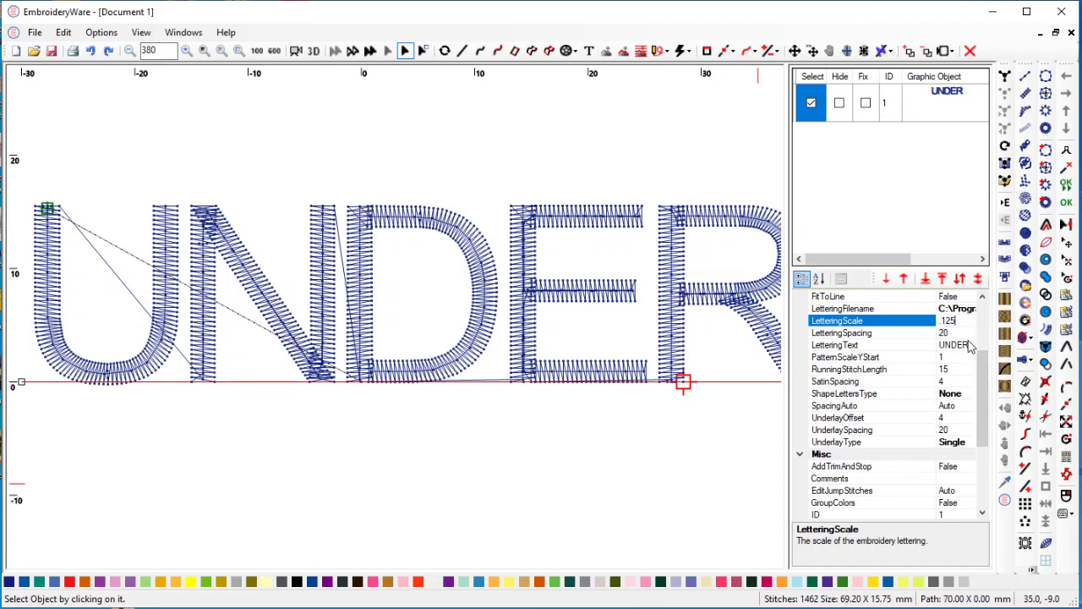
{"action": "type", "text": ".125"}
{"action": "key", "text": "Return"}
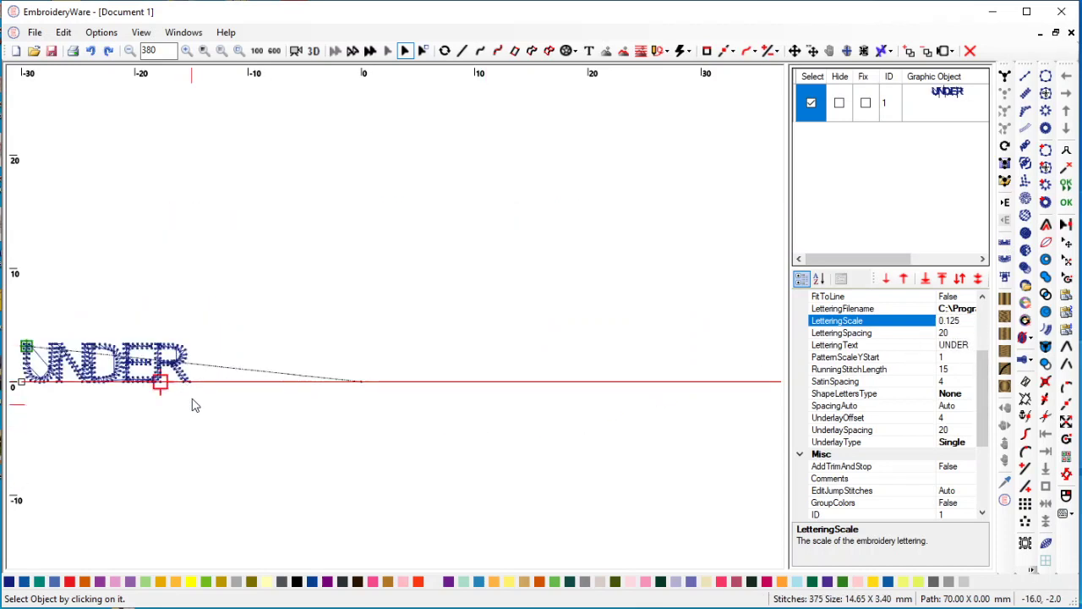
Pan and zoom in on the shrunken UNDER lettering to see its individual stitches.
{"action": "left_click_drag", "start_coordinate": [193, 405], "coordinate": [454, 398]}
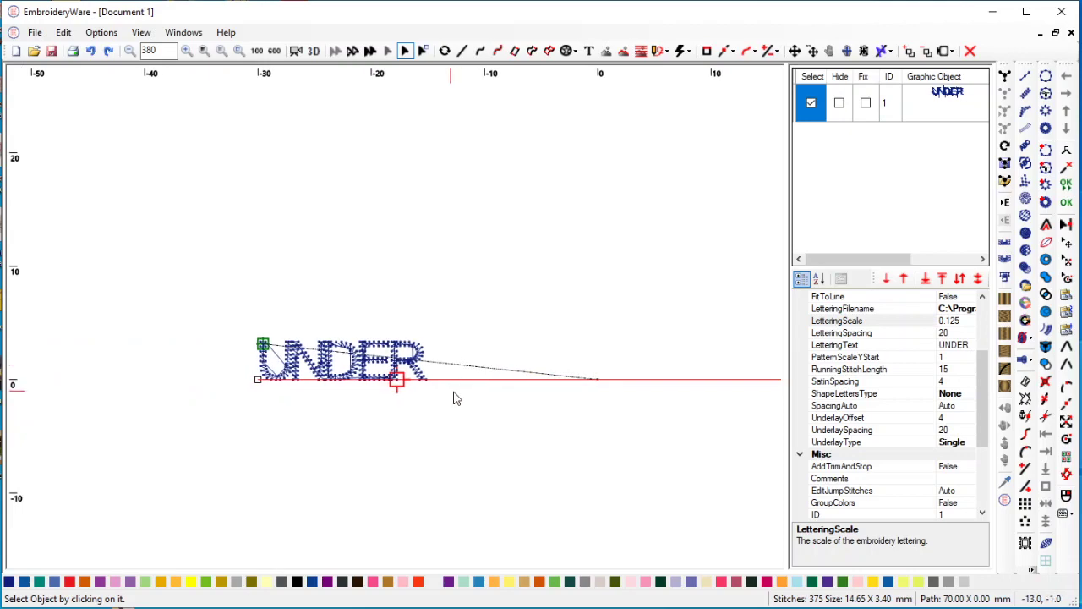
{"action": "scroll", "coordinate": [454, 398], "scroll_direction": "up", "scroll_amount": 5}
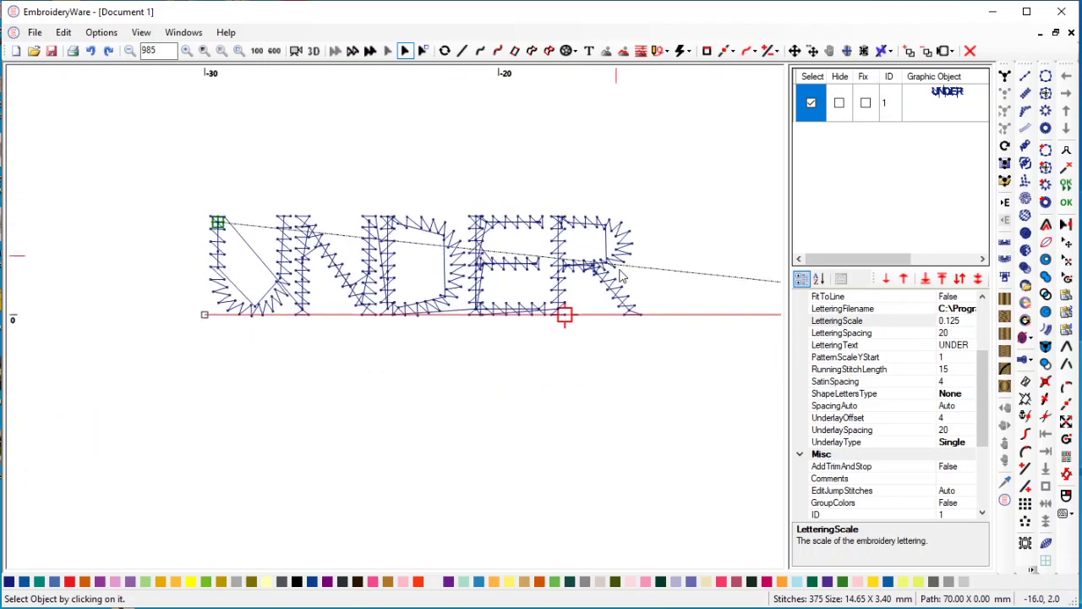
{"action": "scroll", "coordinate": [618, 367], "scroll_direction": "up", "scroll_amount": 3}
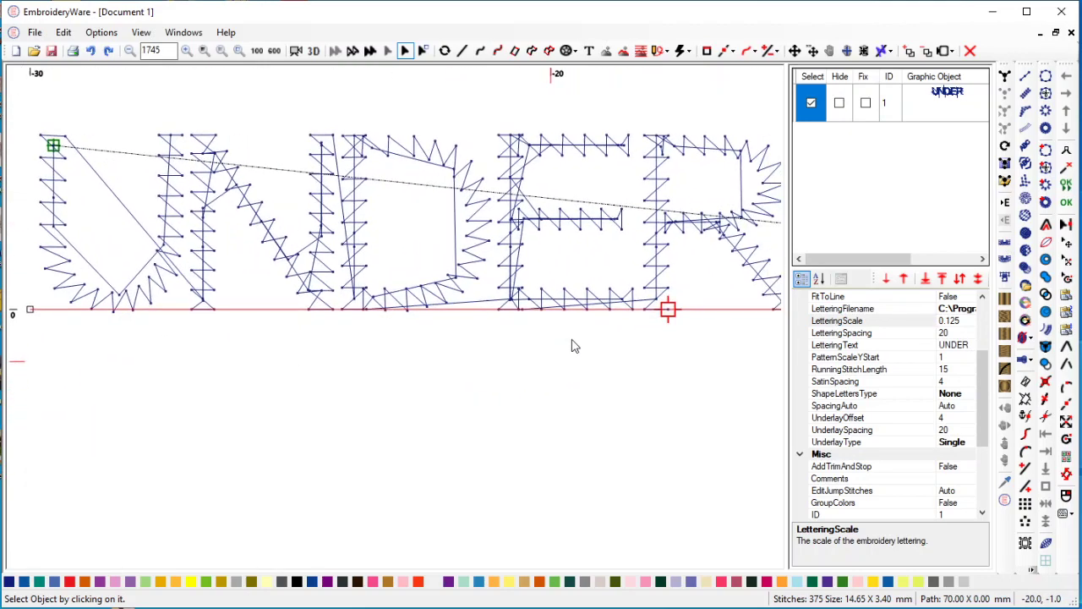
{"action": "scroll", "coordinate": [572, 345], "scroll_direction": "down", "scroll_amount": 1}
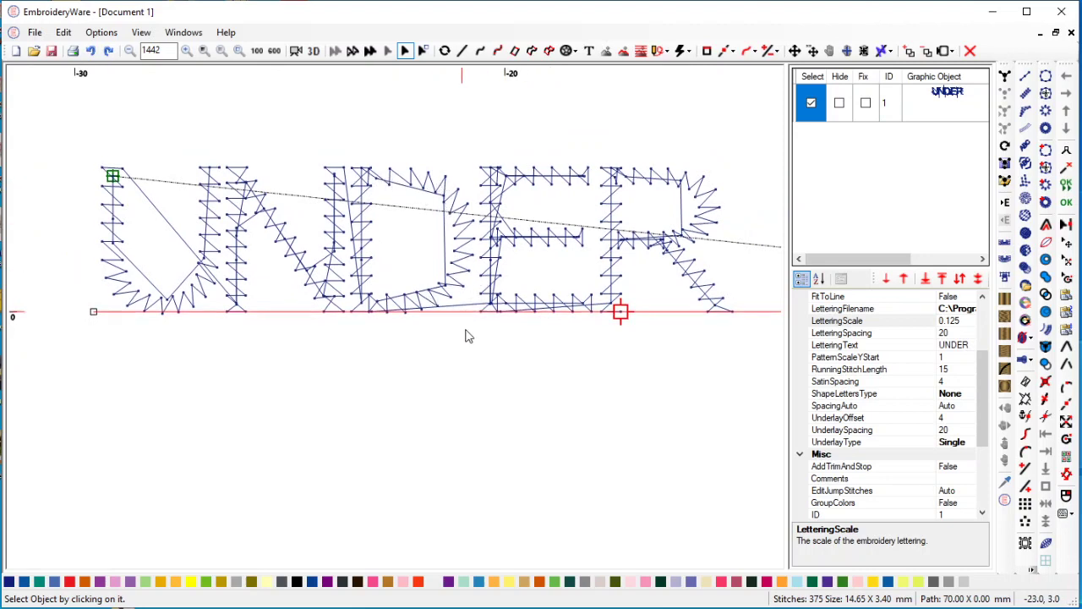
{"action": "scroll", "coordinate": [447, 346], "scroll_direction": "down", "scroll_amount": 1}
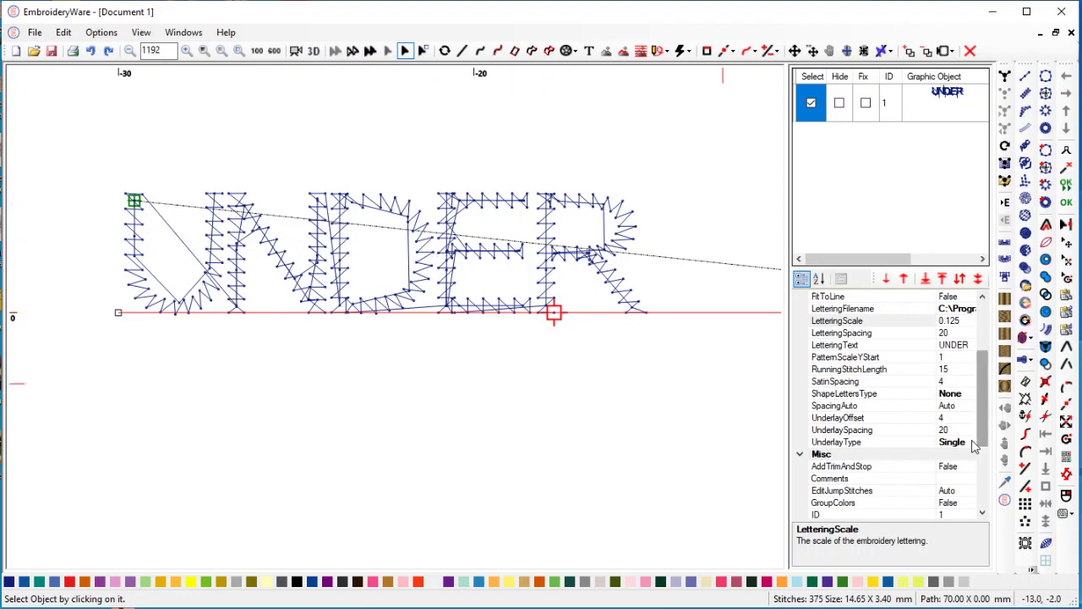
Set RunningStitchLength to 5.
{"action": "left_click", "coordinate": [958, 431]}
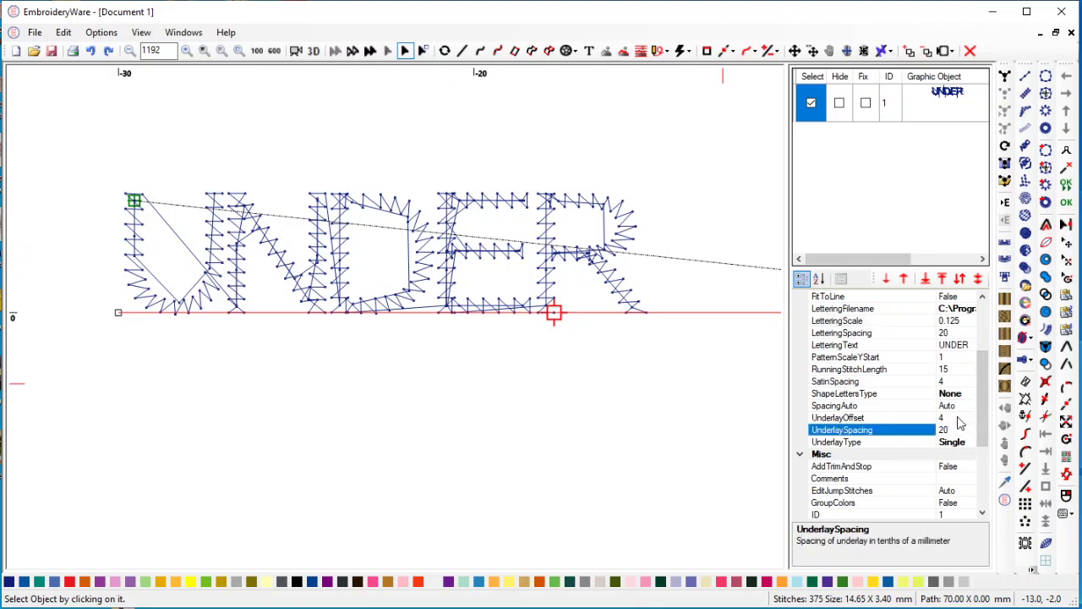
{"action": "left_click", "coordinate": [959, 418]}
{"action": "left_click", "coordinate": [963, 370]}
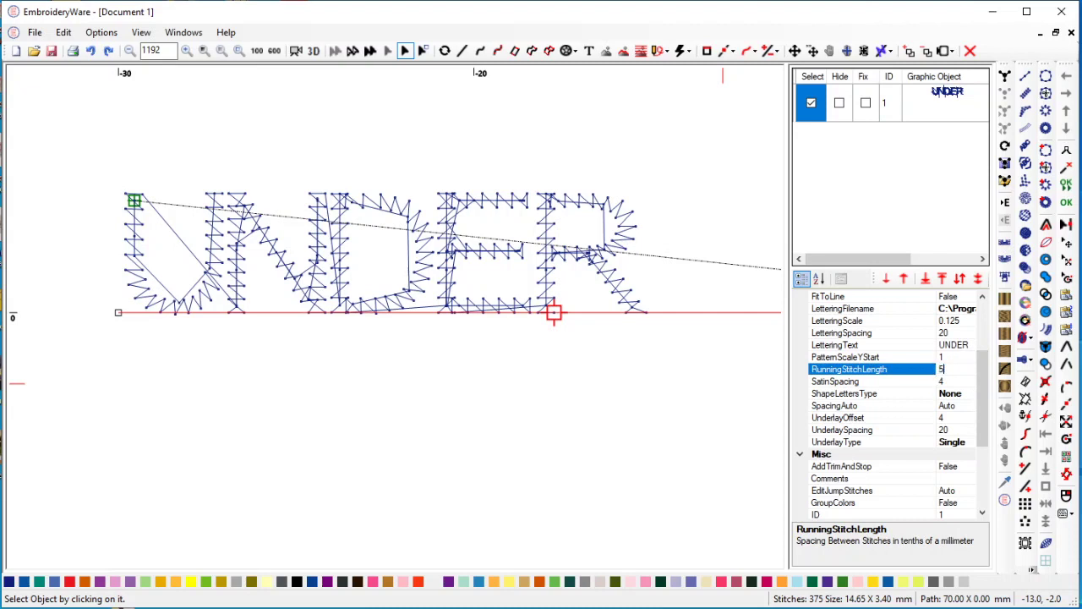
{"action": "key", "text": "Return"}
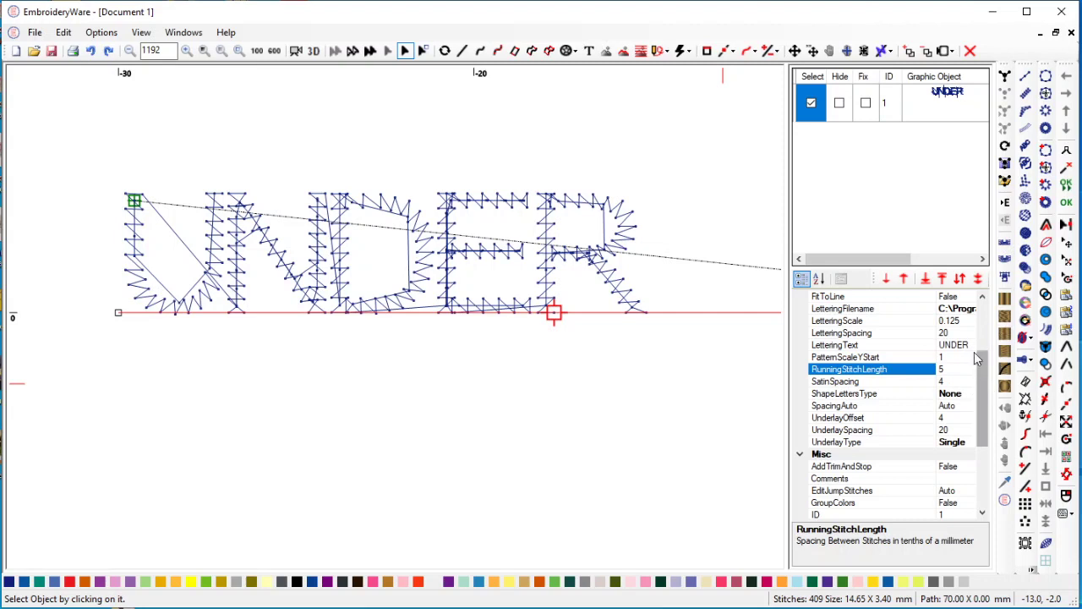
Set UnderlaySpacing to 5 and compare it with the running stitch length.
{"action": "left_click", "coordinate": [960, 421]}
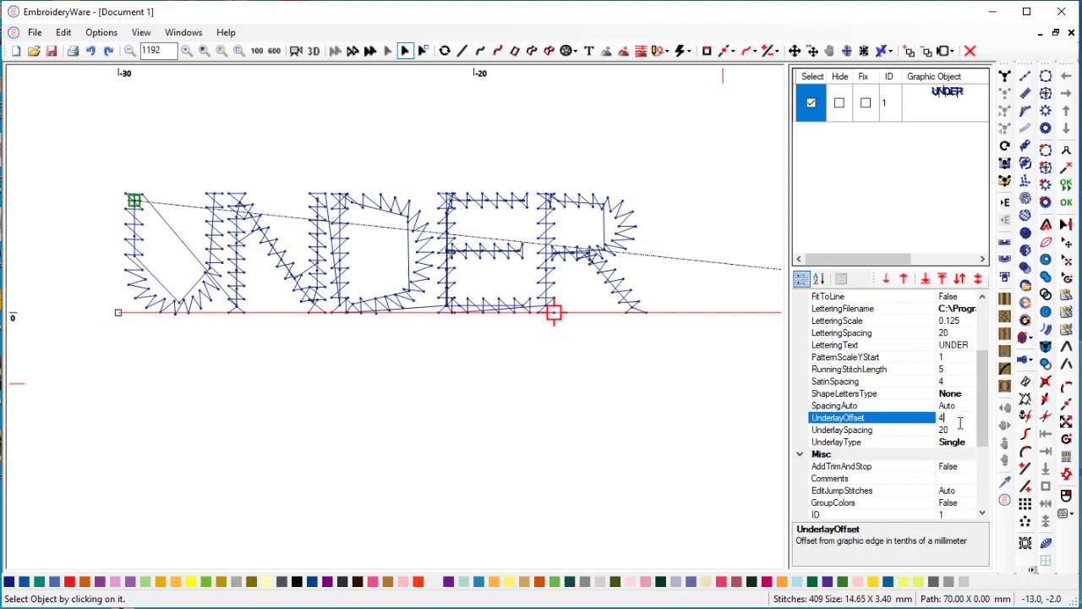
{"action": "left_click", "coordinate": [964, 429]}
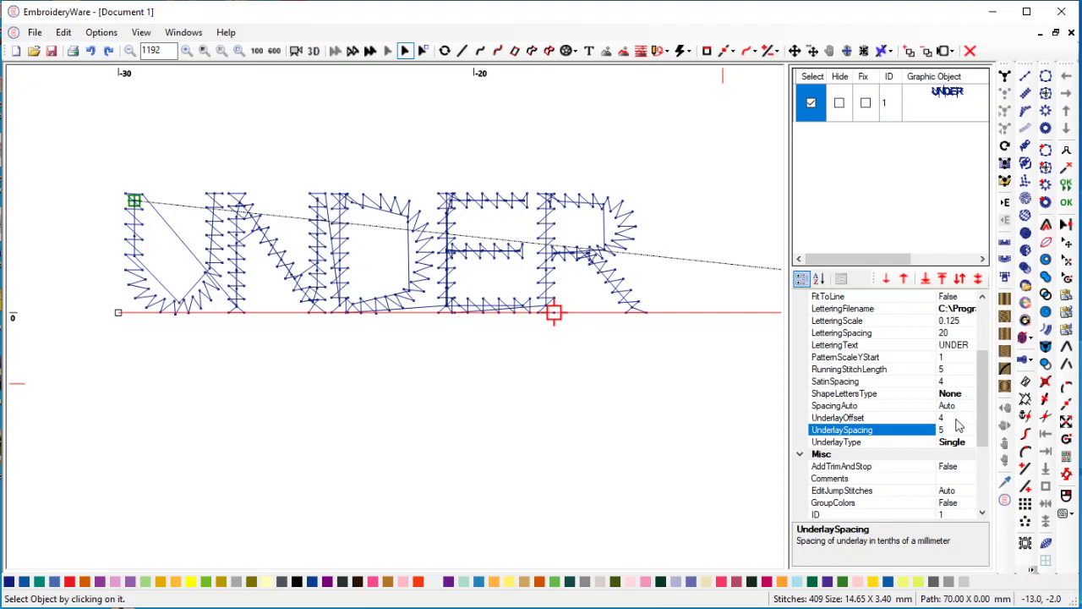
{"action": "key", "text": "Return"}
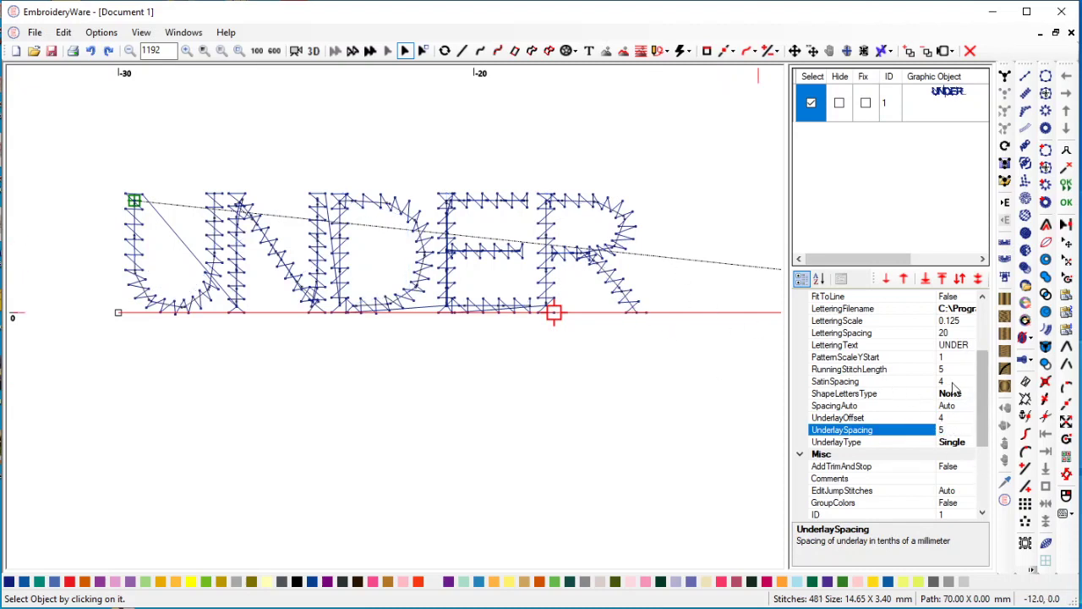
{"action": "left_click", "coordinate": [951, 370]}
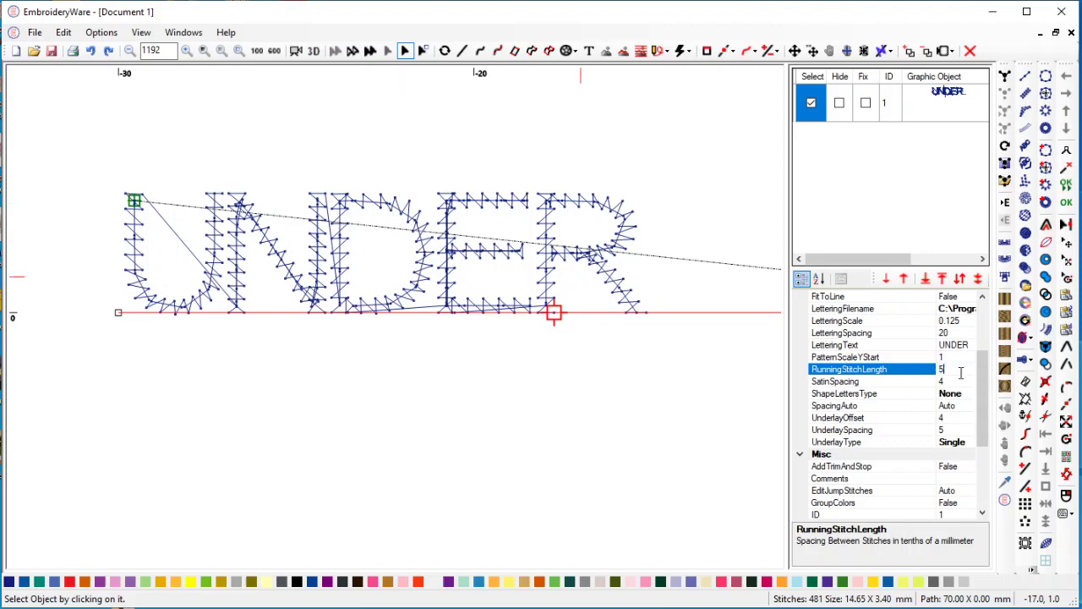
{"action": "left_click", "coordinate": [956, 432]}
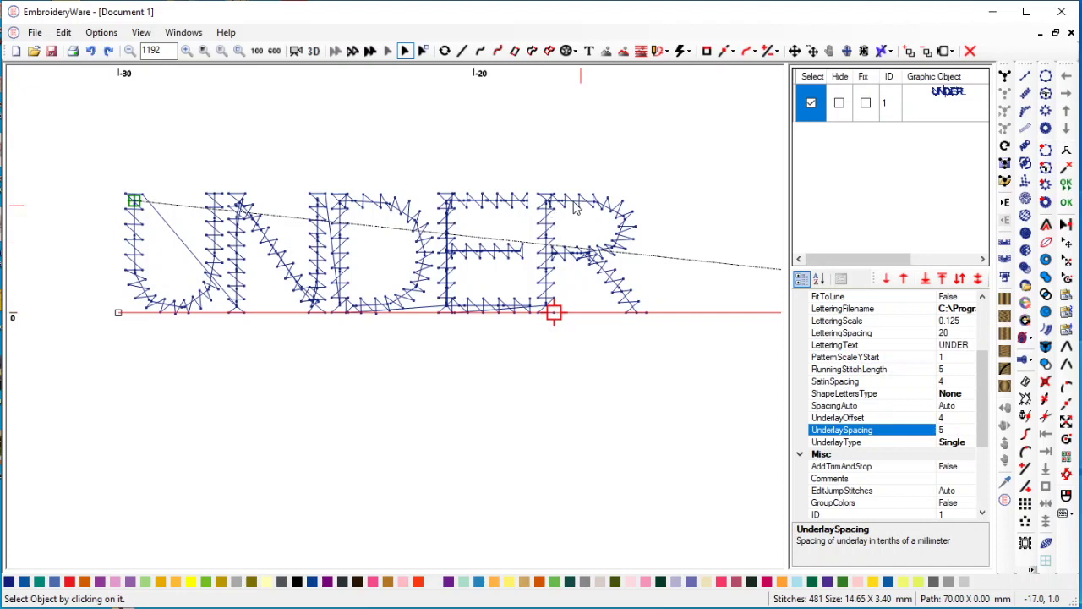
{"action": "left_click", "coordinate": [944, 372]}
{"action": "left_click", "coordinate": [952, 432]}
Play the 3D stitch-out of UNDER through all 480 stitches, then close the simulator.
{"action": "left_click", "coordinate": [296, 51]}
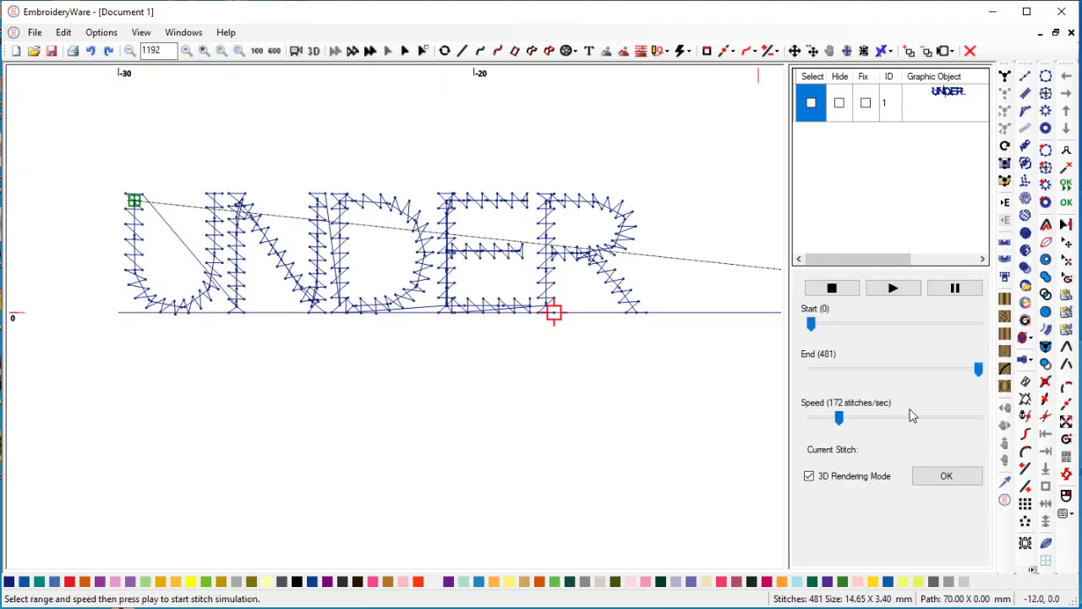
{"action": "left_click", "coordinate": [905, 290]}
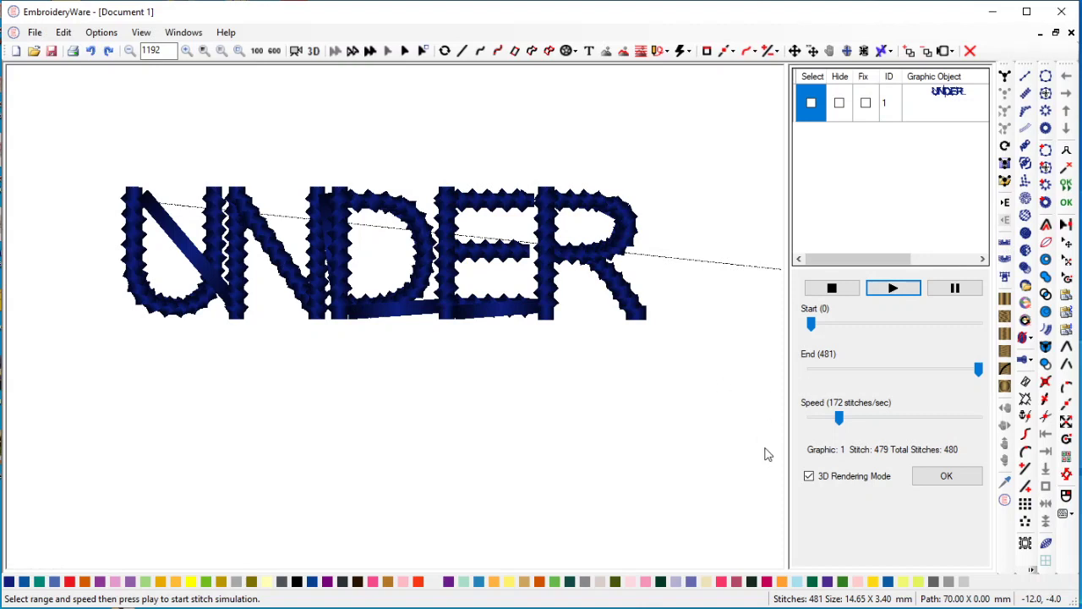
{"action": "left_click", "coordinate": [947, 476]}
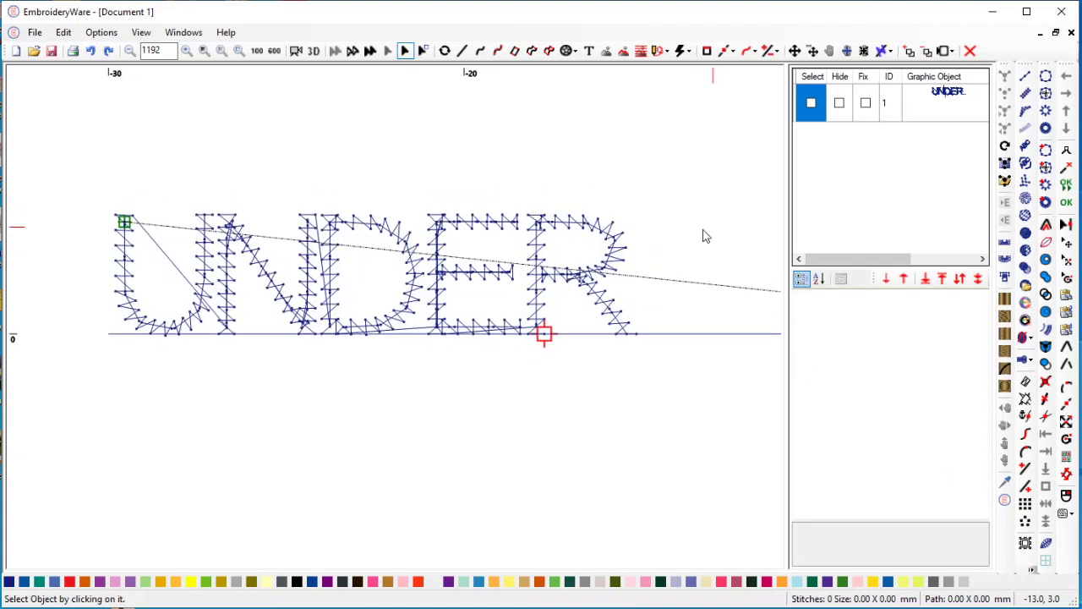
Reselect the UNDER lettering and set FitToLine back to True.
{"action": "left_click", "coordinate": [811, 104]}
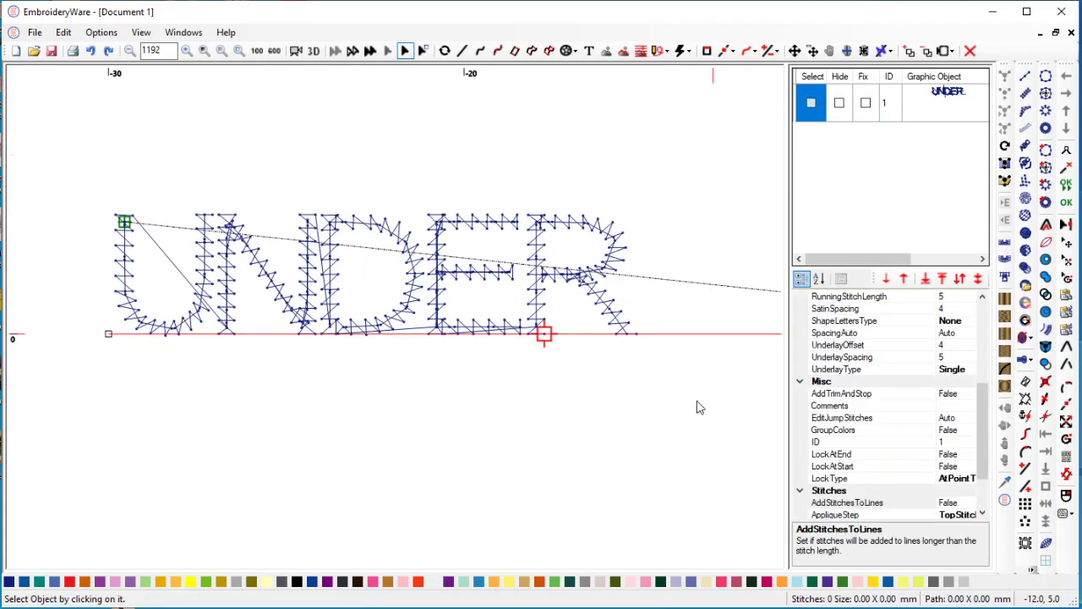
{"action": "scroll", "coordinate": [700, 409], "scroll_direction": "down", "scroll_amount": 3}
{"action": "scroll", "coordinate": [700, 409], "scroll_direction": "down", "scroll_amount": 3}
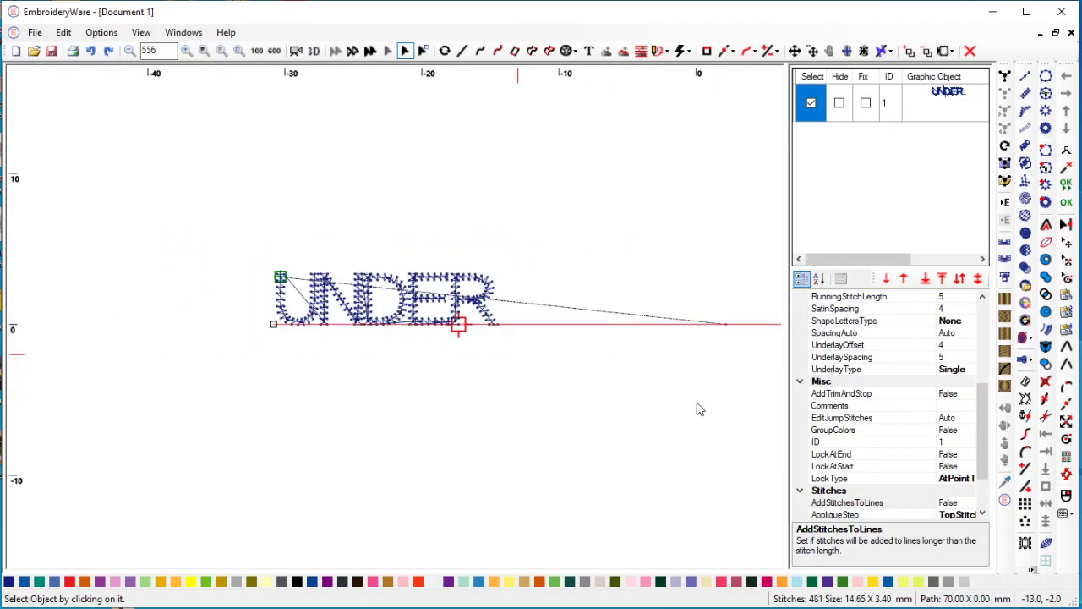
{"action": "scroll", "coordinate": [662, 401], "scroll_direction": "down", "scroll_amount": 3}
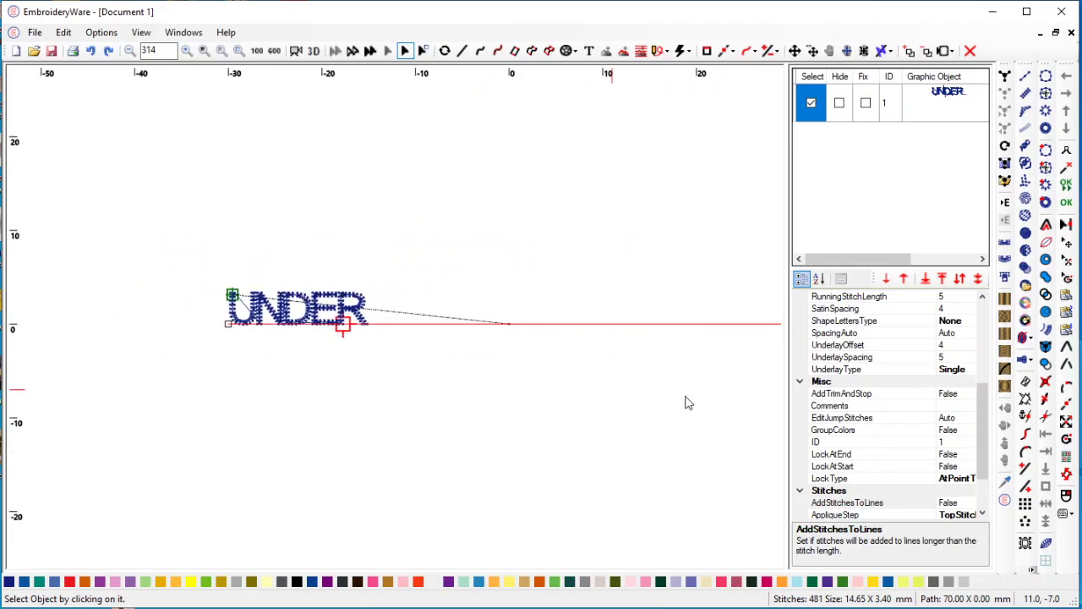
{"action": "scroll", "coordinate": [986, 322], "scroll_direction": "up", "scroll_amount": 5}
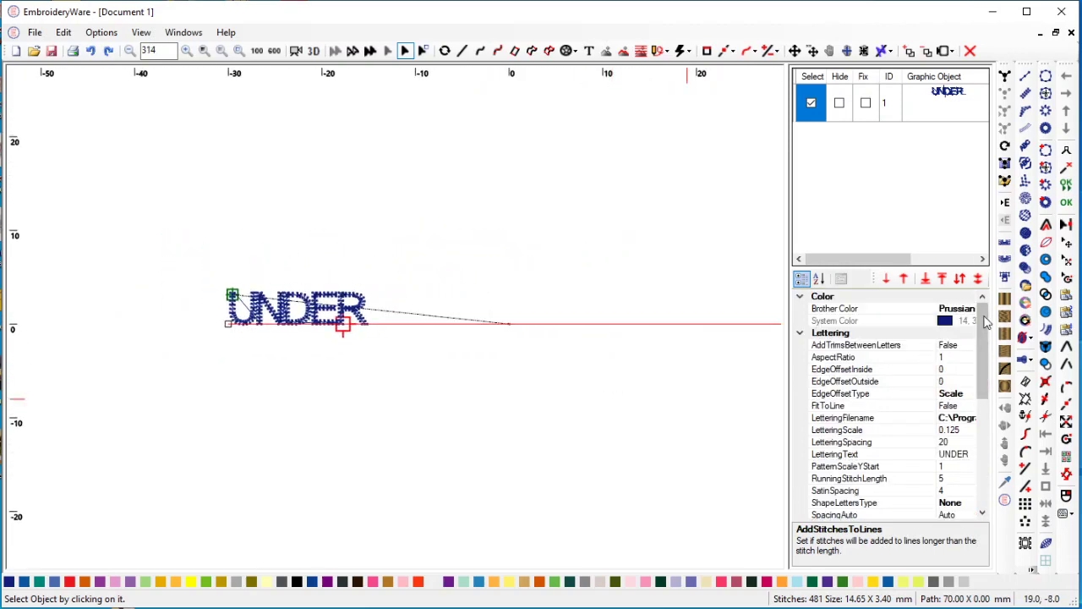
{"action": "left_click", "coordinate": [968, 408]}
{"action": "left_click", "coordinate": [970, 406]}
{"action": "left_click", "coordinate": [957, 421]}
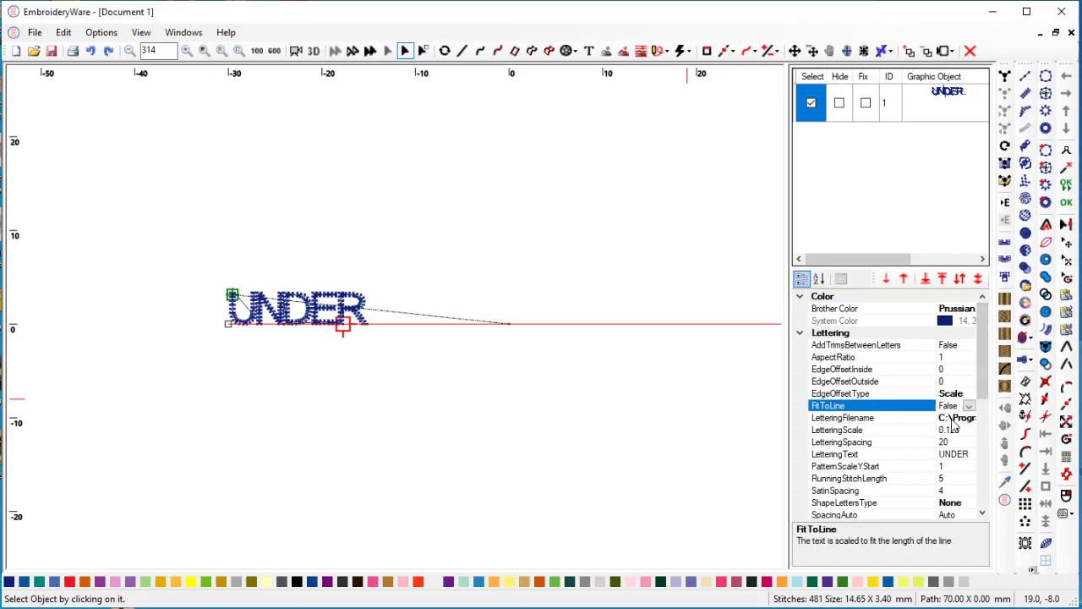
Set RunningStitchLength and UnderlaySpacing both to 15, leaving 1498 stitches.
{"action": "scroll", "coordinate": [580, 394], "scroll_direction": "up", "scroll_amount": 4}
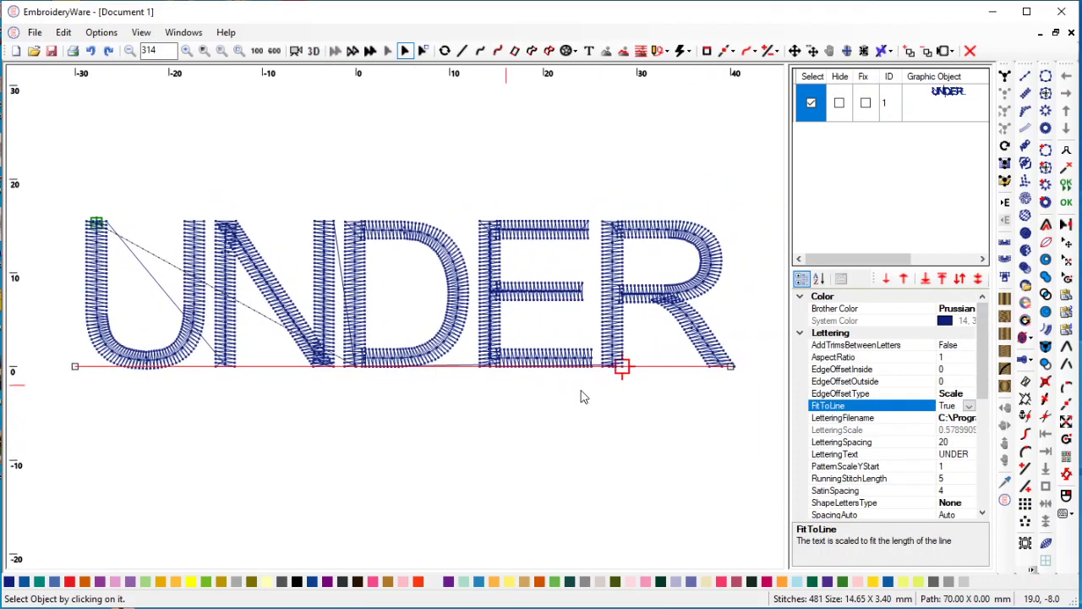
{"action": "left_click", "coordinate": [959, 479]}
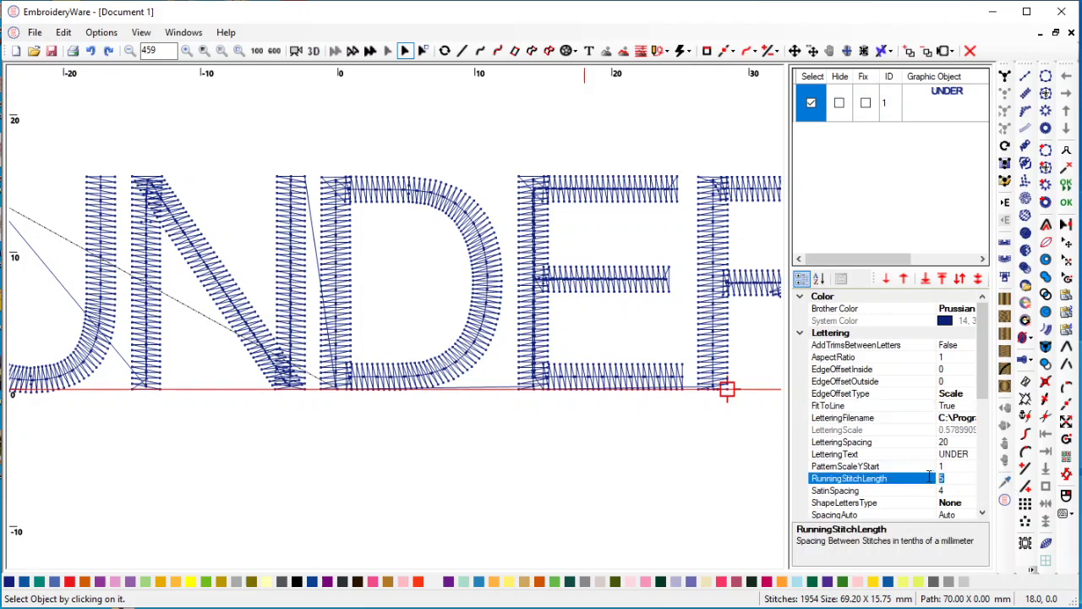
{"action": "type", "text": "15"}
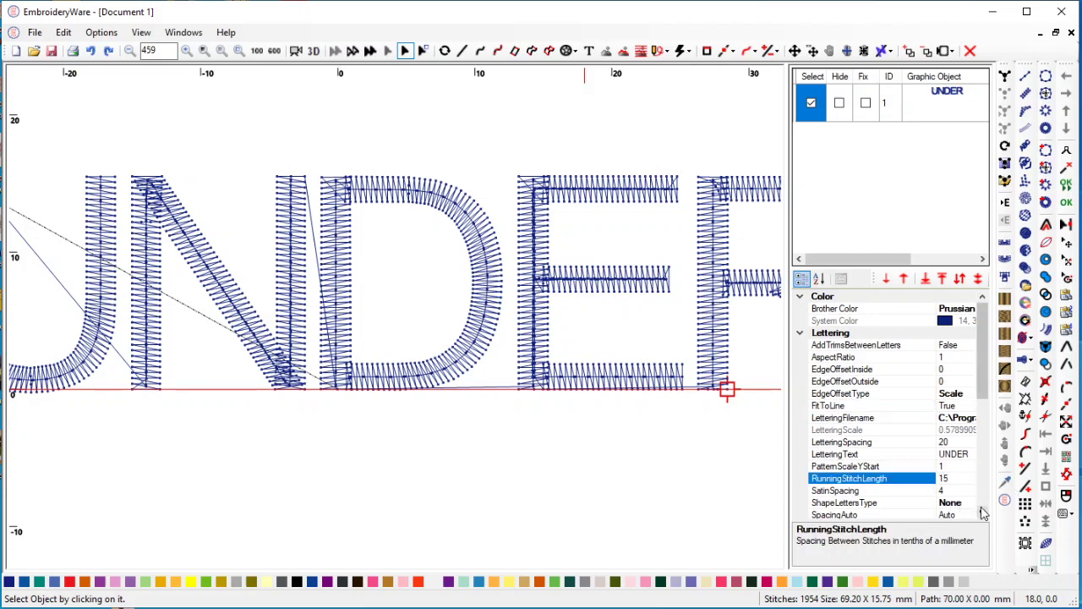
{"action": "scroll", "coordinate": [986, 474], "scroll_direction": "down", "scroll_amount": 1}
{"action": "scroll", "coordinate": [983, 389], "scroll_direction": "down", "scroll_amount": 2}
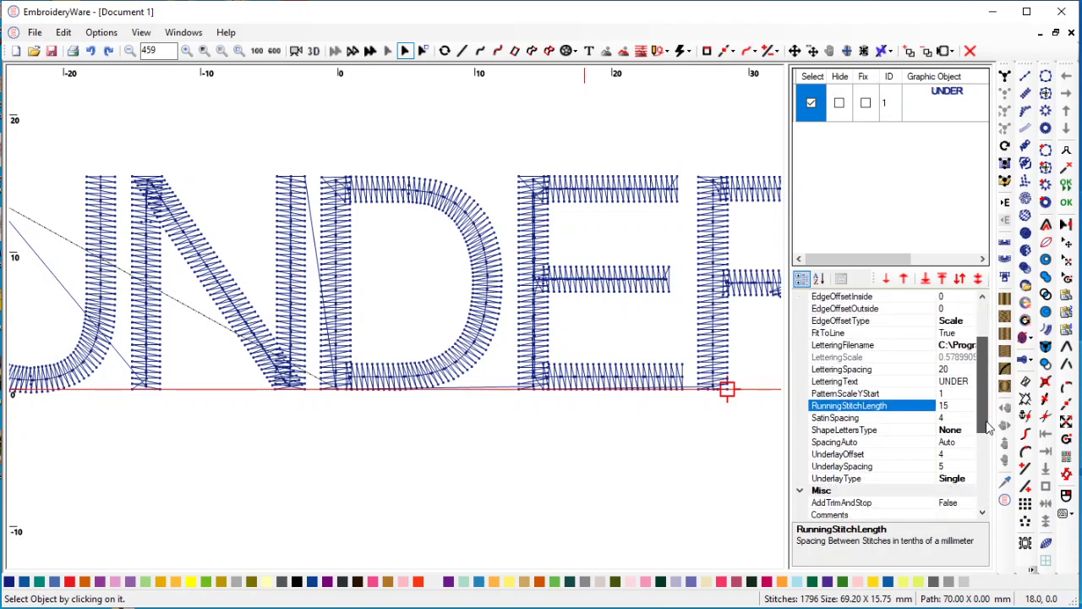
{"action": "left_click", "coordinate": [956, 455]}
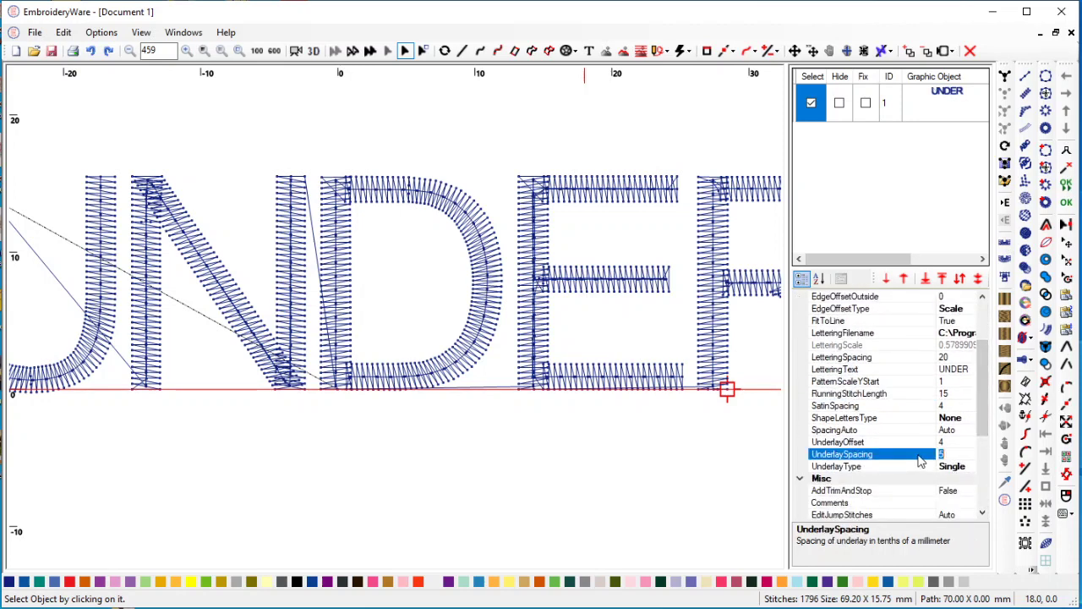
{"action": "type", "text": "15"}
{"action": "key", "text": "Return"}
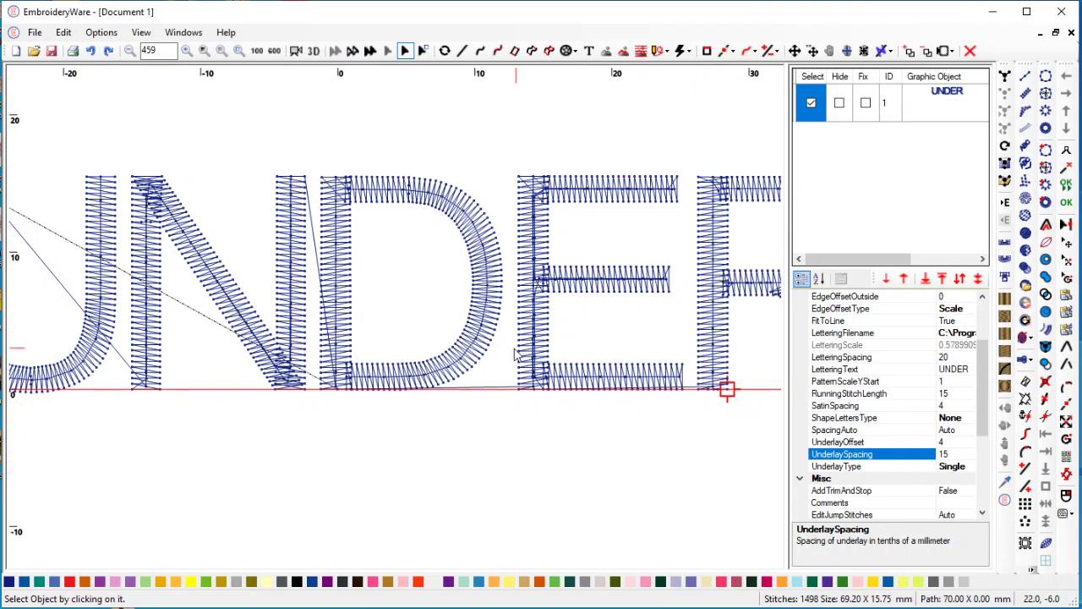
{"action": "left_click_drag", "start_coordinate": [518, 355], "coordinate": [657, 316]}
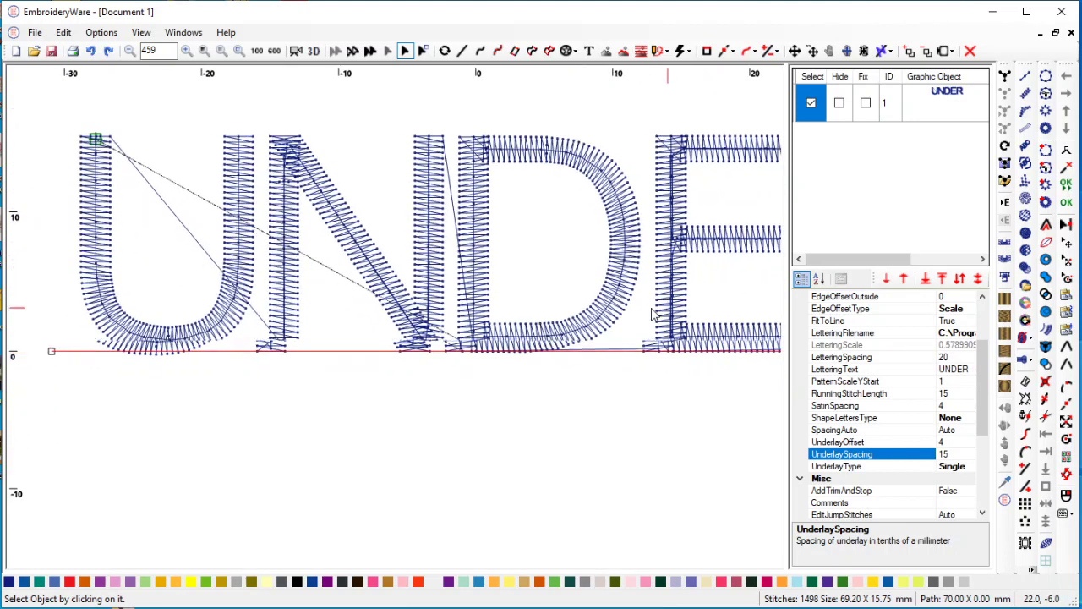
Switch the UNDER lettering's UnderlayType to ZigZag and inspect the result, now 1526 stitches.
{"action": "left_click", "coordinate": [960, 469]}
{"action": "left_click", "coordinate": [969, 467]}
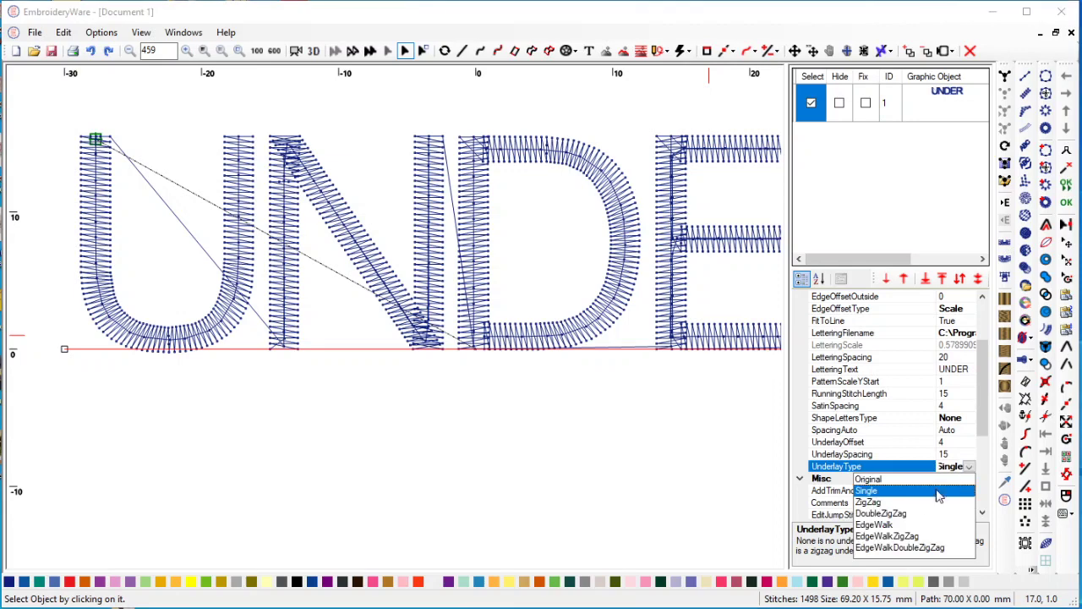
{"action": "left_click", "coordinate": [903, 505]}
{"action": "left_click_drag", "start_coordinate": [559, 217], "coordinate": [440, 210]}
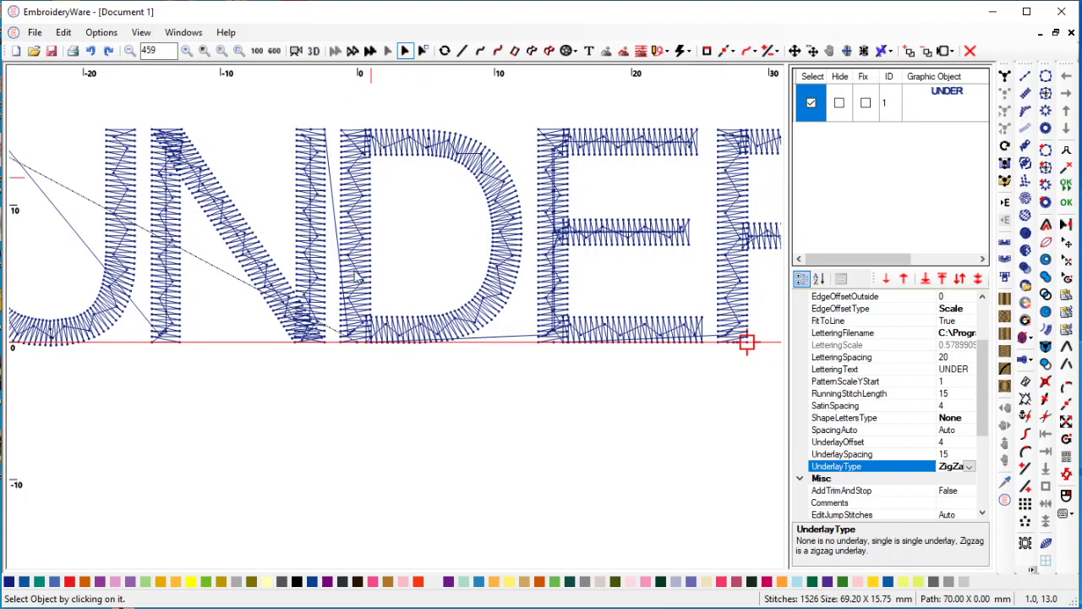
{"action": "left_click", "coordinate": [418, 250]}
{"action": "scroll", "coordinate": [507, 251], "scroll_direction": "left", "scroll_amount": 3}
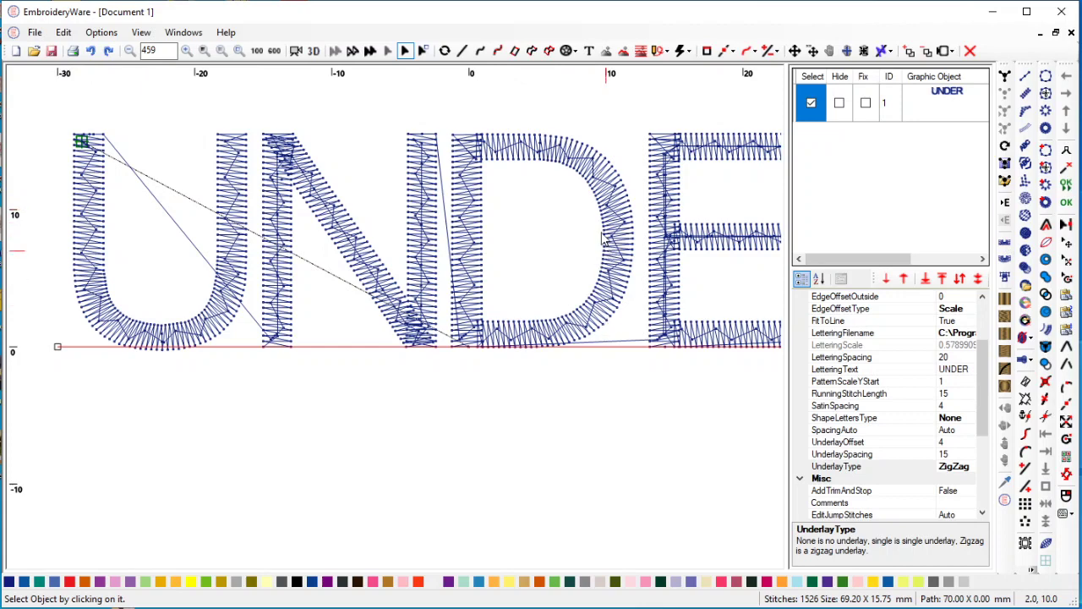
{"action": "scroll", "coordinate": [613, 262], "scroll_direction": "right", "scroll_amount": 1}
{"action": "scroll", "coordinate": [613, 262], "scroll_direction": "up", "scroll_amount": 1}
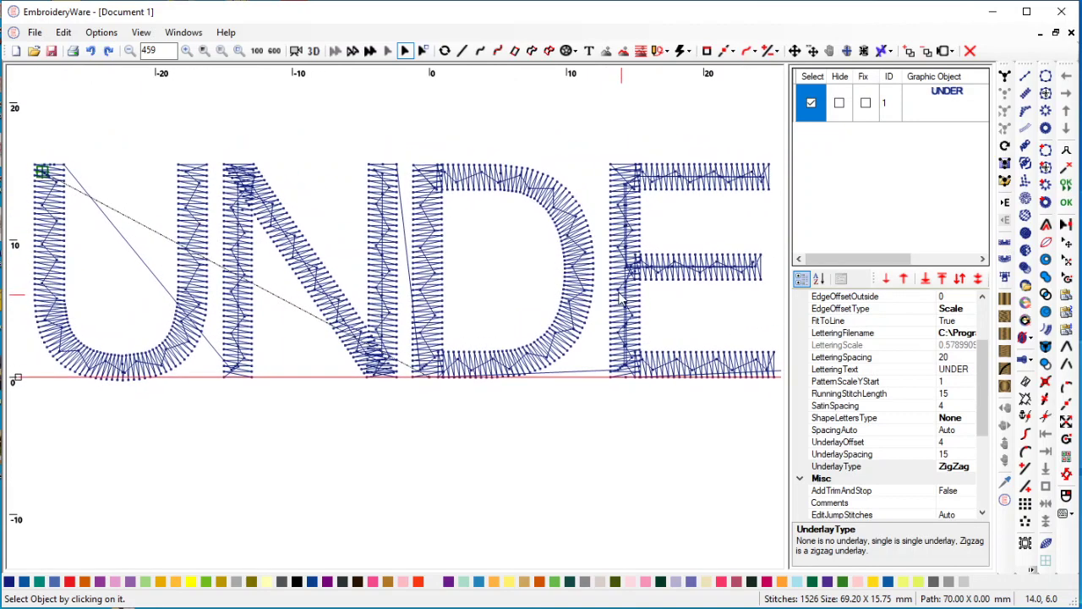
Try an UnderlayOffset of 1, then set it back to 4.
{"action": "left_click", "coordinate": [952, 441]}
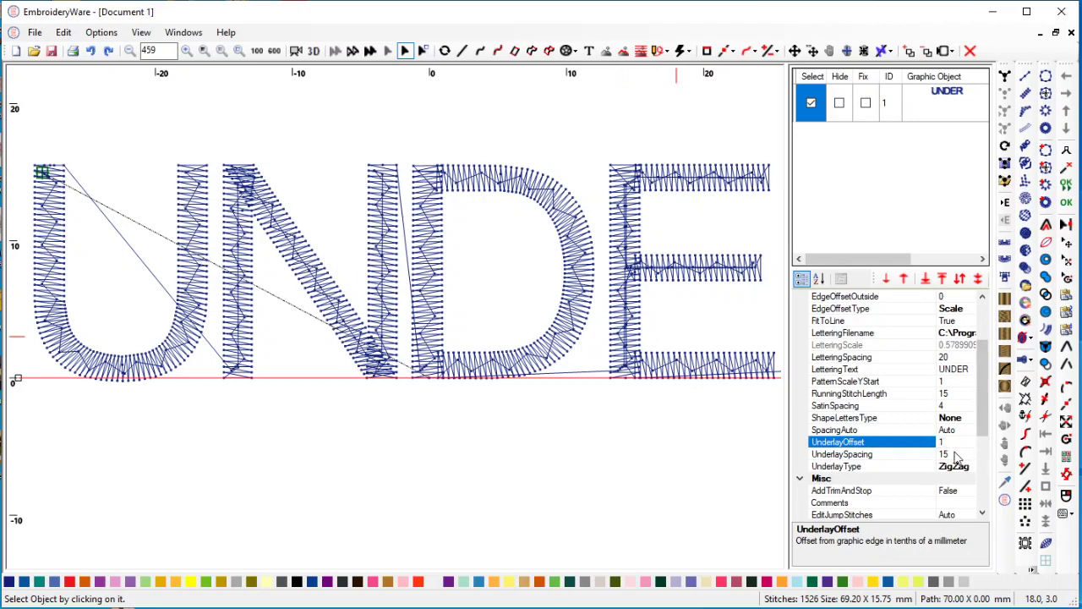
{"action": "left_click", "coordinate": [952, 455]}
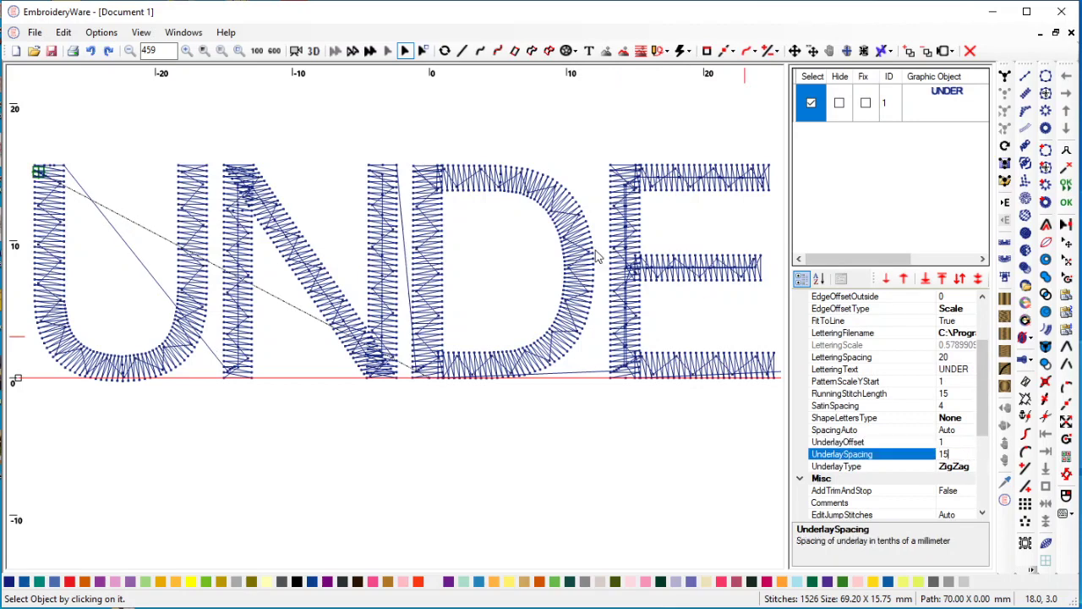
{"action": "left_click", "coordinate": [954, 443]}
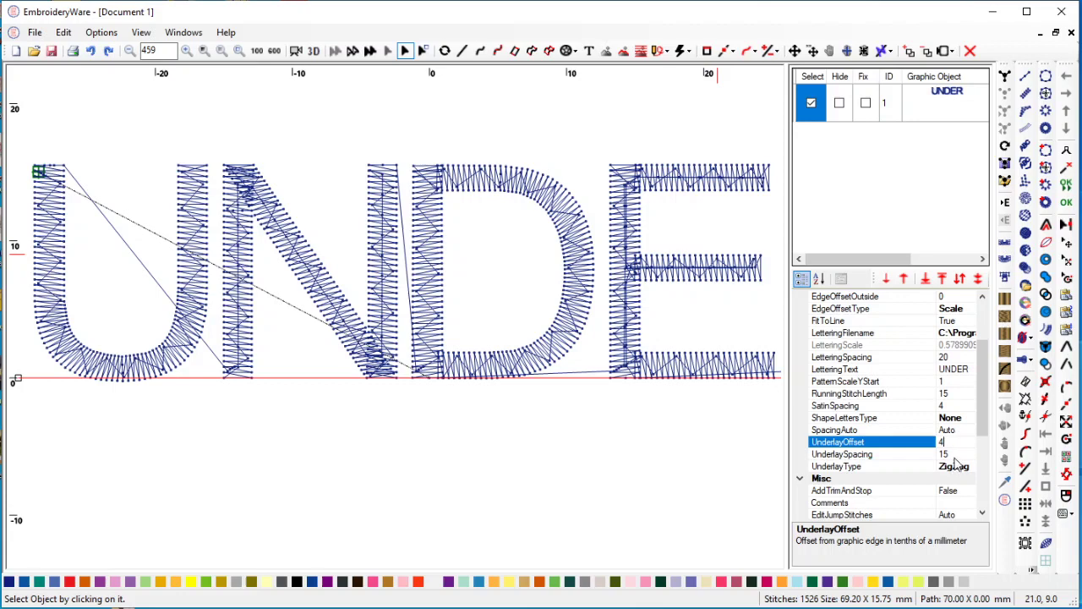
{"action": "left_click", "coordinate": [958, 454]}
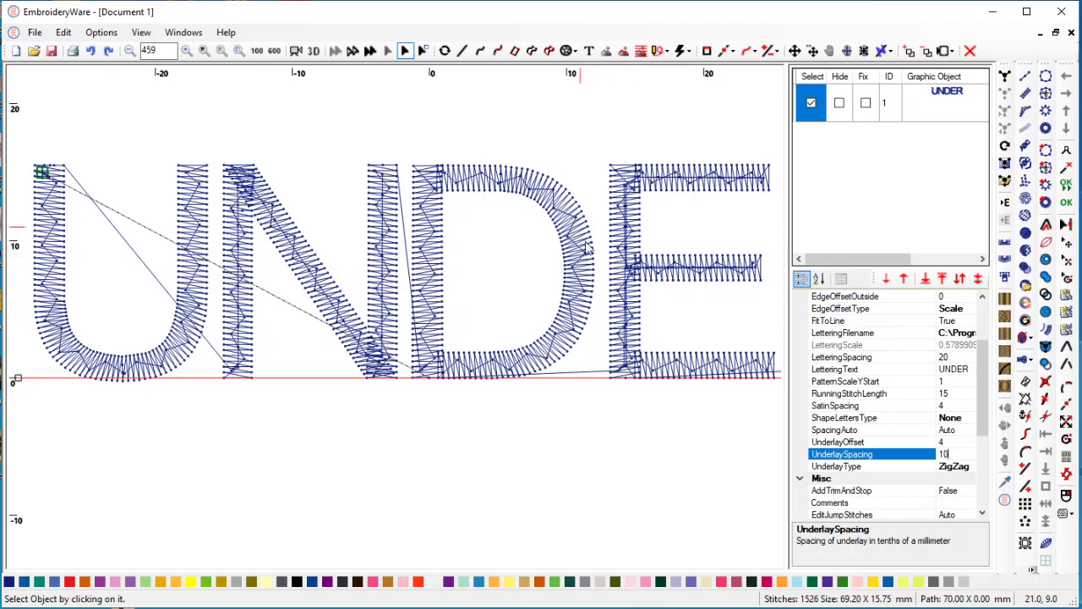
Set UnderlaySpacing to 10, then to 20, bringing the design to 1486 stitches.
{"action": "key", "text": "Return"}
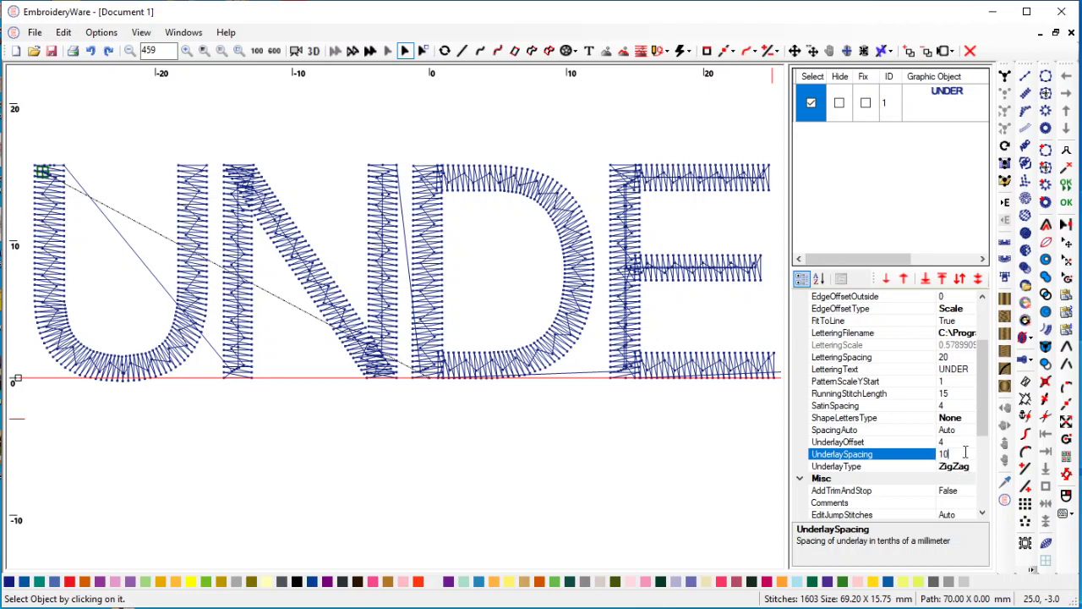
{"action": "type", "text": "1"}
{"action": "key", "text": "Return"}
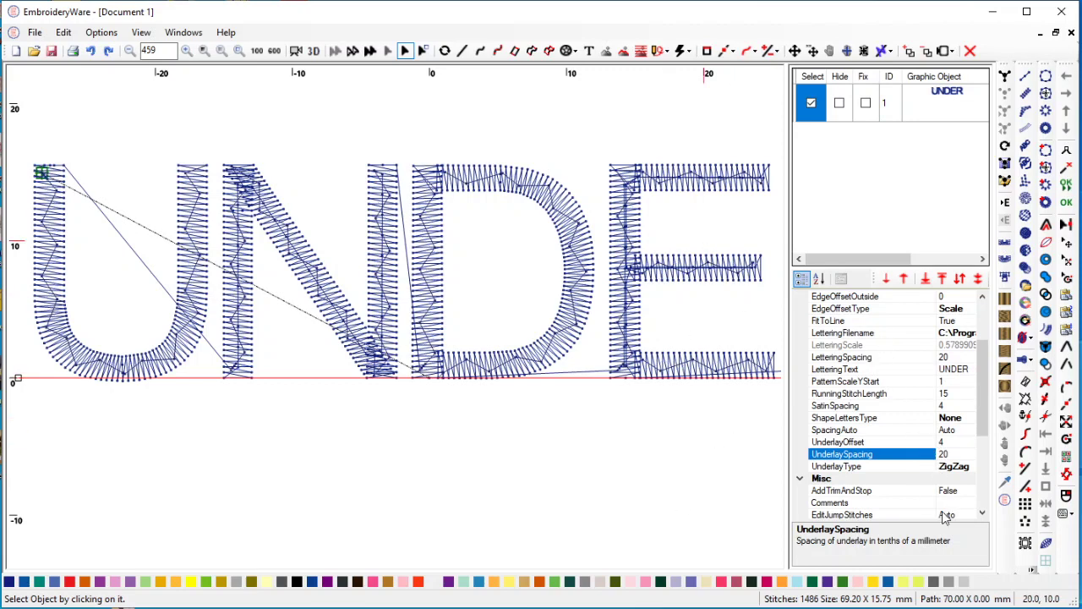
Change the UNDER lettering's underlay type to DoubleZigZag.
{"action": "left_click", "coordinate": [956, 467]}
{"action": "left_click", "coordinate": [969, 467]}
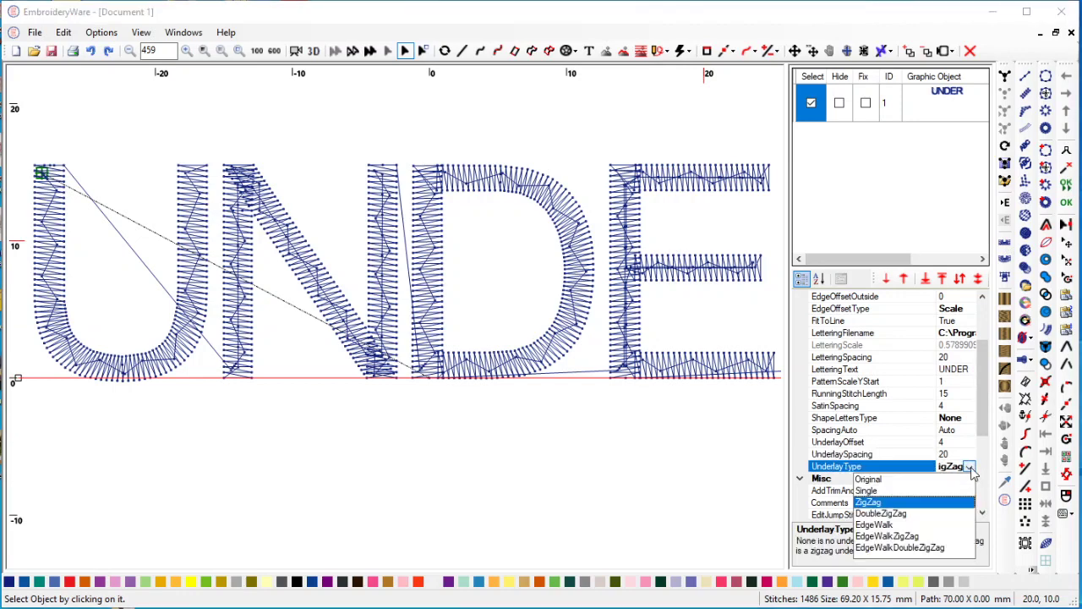
{"action": "left_click", "coordinate": [904, 514]}
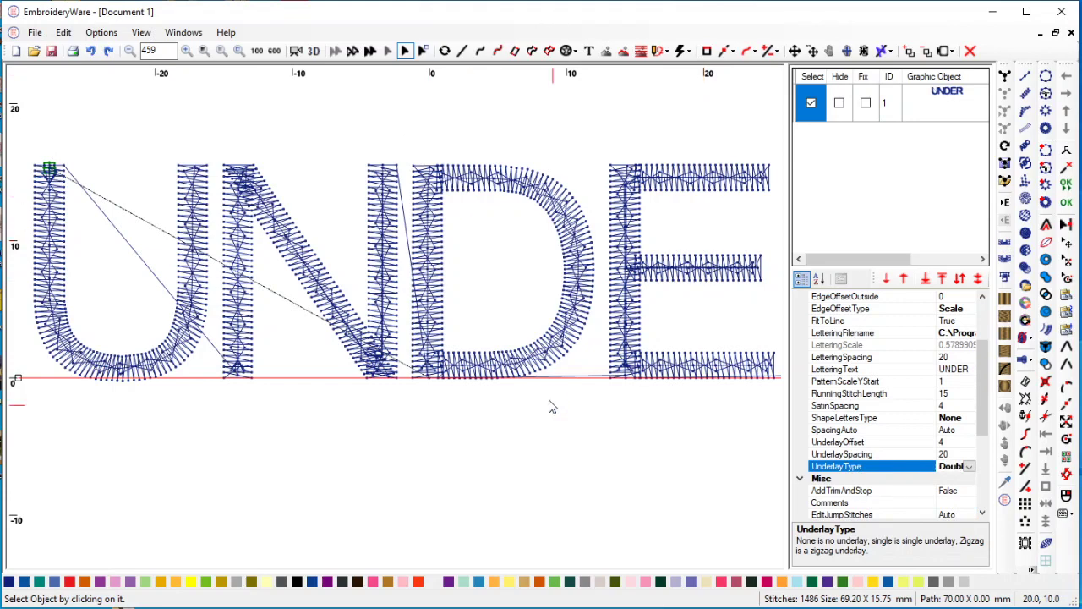
Switch the underlay type to EdgeWalk, giving 1740 stitches.
{"action": "left_click", "coordinate": [970, 467]}
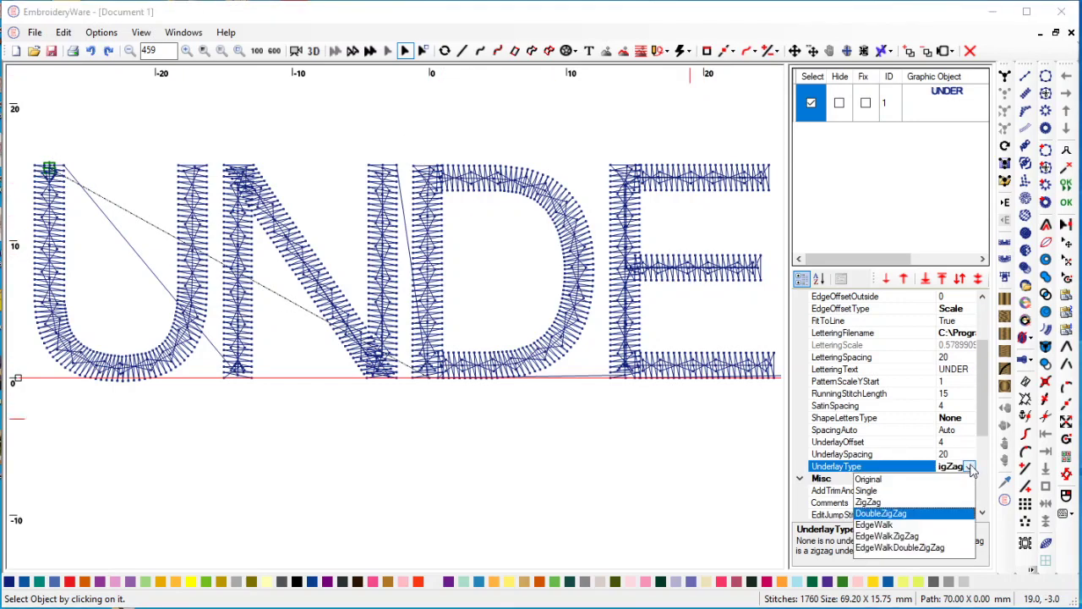
{"action": "left_click", "coordinate": [887, 525]}
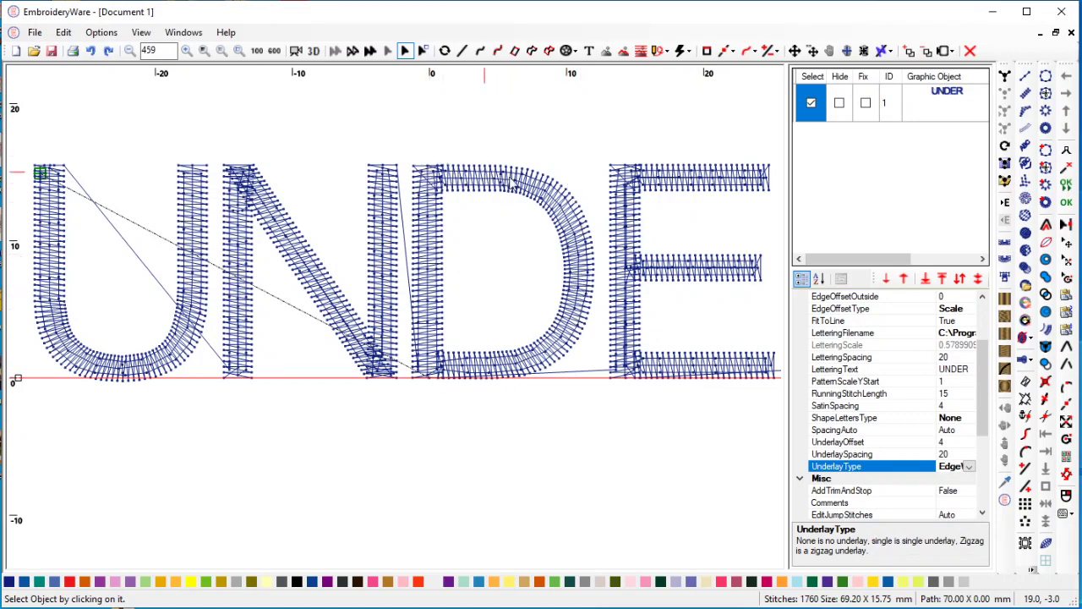
{"action": "left_click", "coordinate": [478, 161]}
{"action": "left_click", "coordinate": [969, 467]}
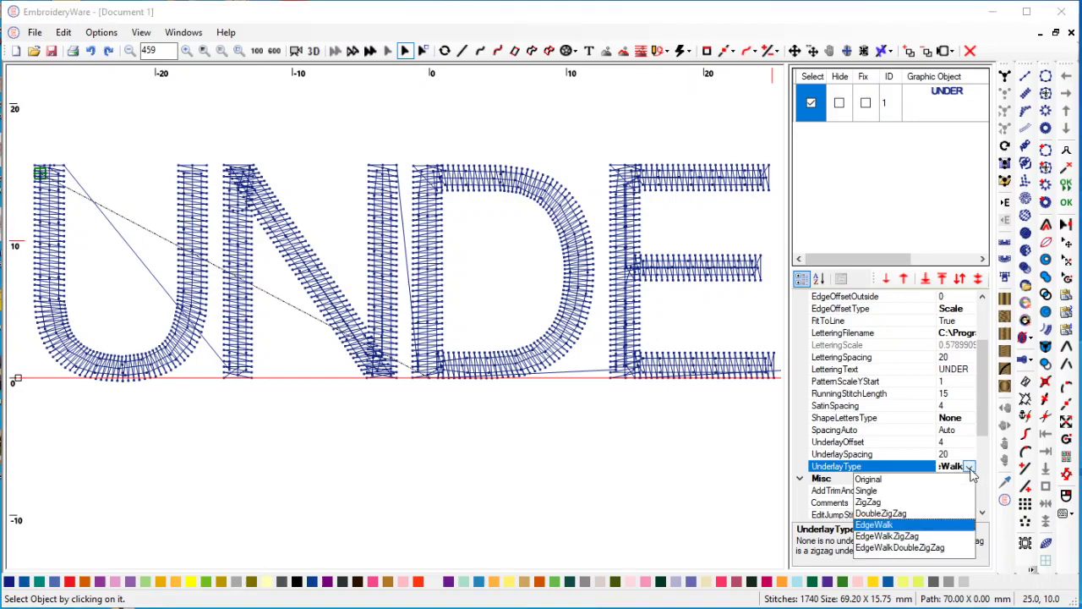
Try the EdgeWalkZigZag underlay, then switch to EdgeWalkDoubleZigZag.
{"action": "left_click", "coordinate": [895, 536]}
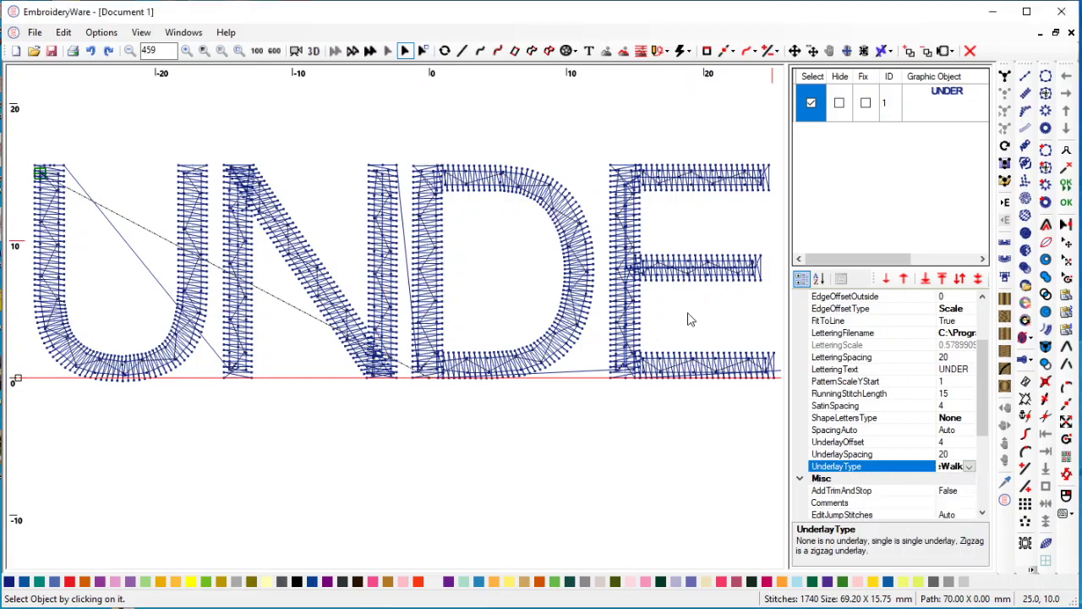
{"action": "left_click", "coordinate": [969, 467]}
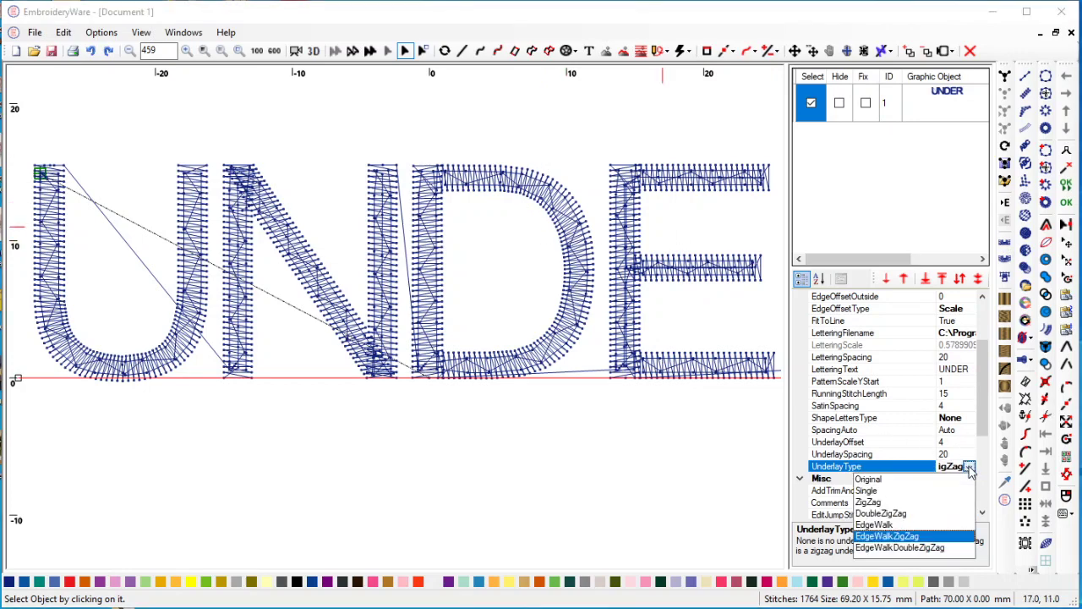
{"action": "left_click", "coordinate": [899, 548]}
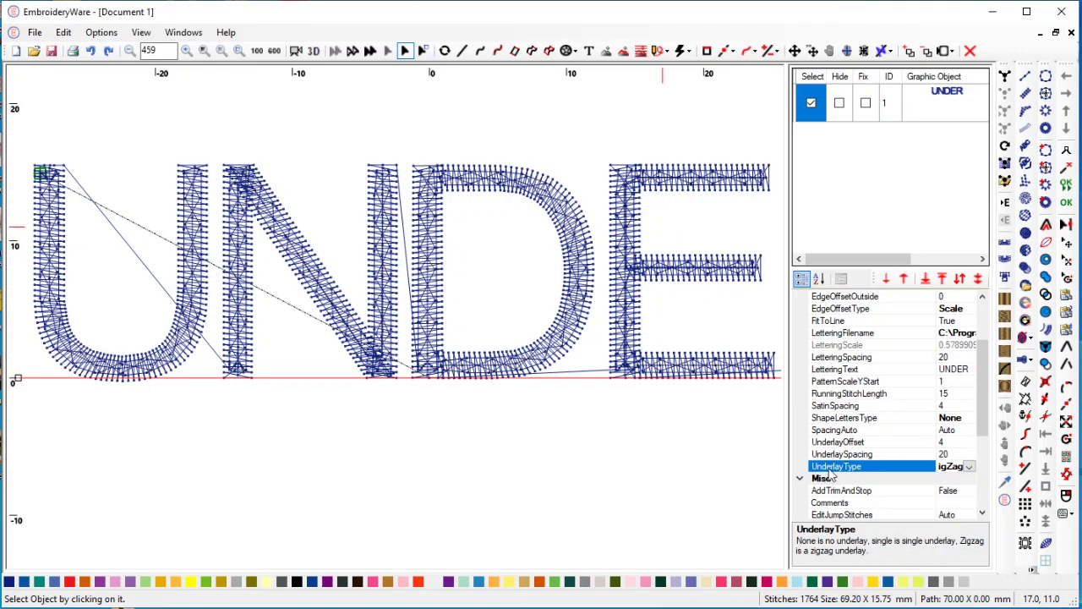
{"action": "left_click", "coordinate": [461, 51]}
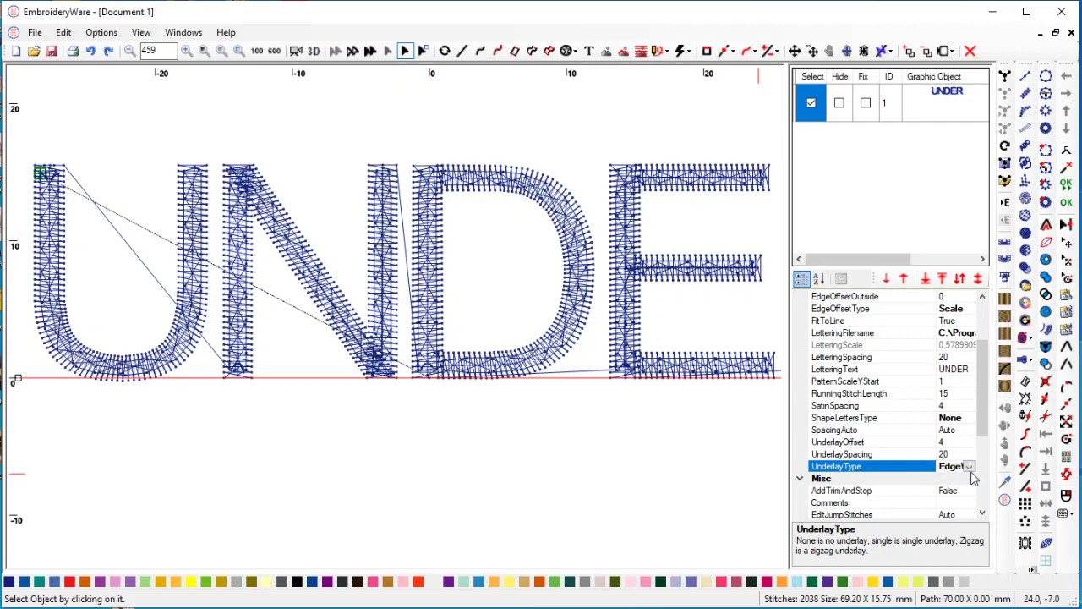
Zoom and pan to inspect the lettering, then pick the plain EdgeWalk underlay.
{"action": "left_click", "coordinate": [970, 467]}
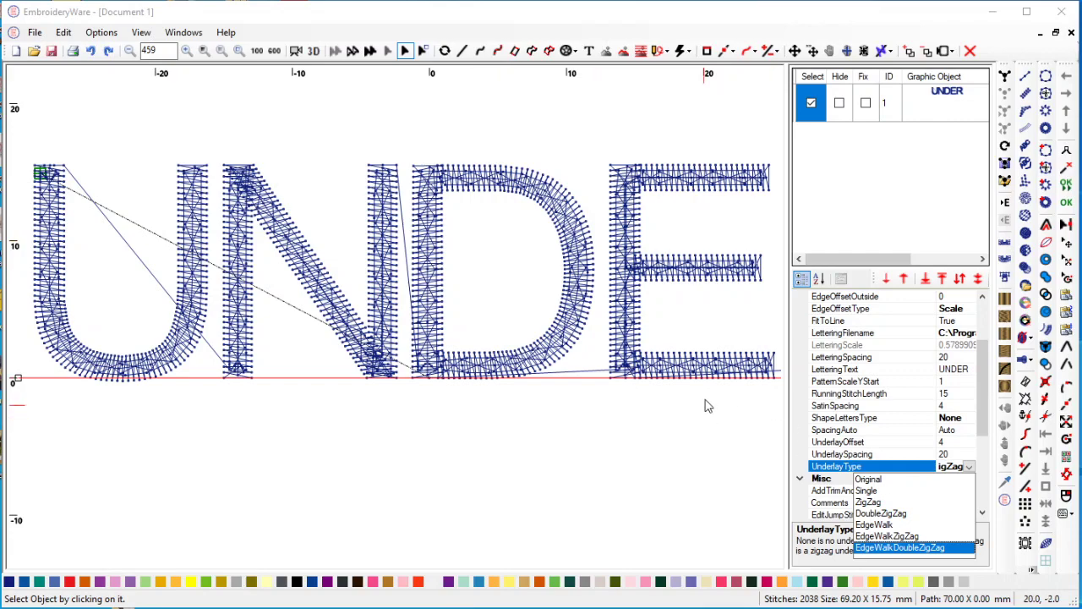
{"action": "scroll", "coordinate": [707, 406], "scroll_direction": "down", "scroll_amount": 1}
{"action": "scroll", "coordinate": [677, 401], "scroll_direction": "down", "scroll_amount": 1}
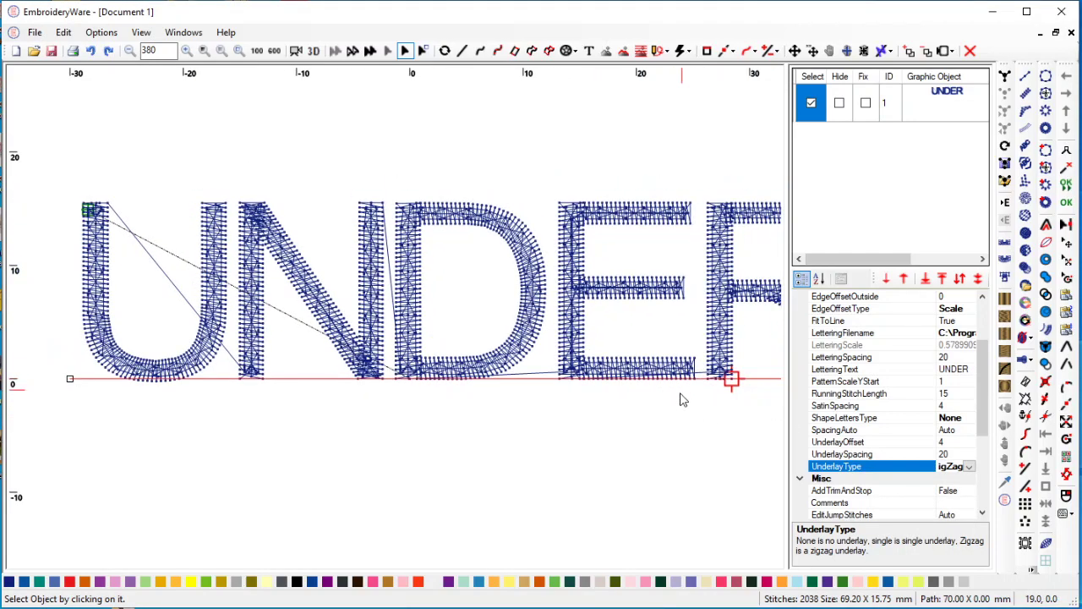
{"action": "left_click_drag", "start_coordinate": [684, 400], "coordinate": [717, 391]}
{"action": "scroll", "coordinate": [654, 390], "scroll_direction": "up", "scroll_amount": 2}
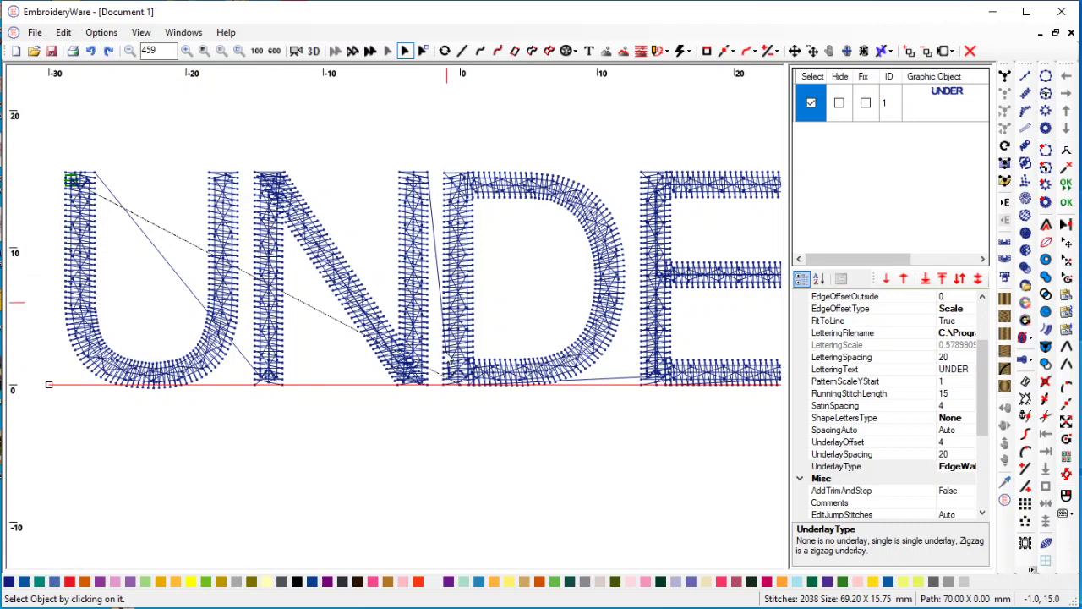
{"action": "mouse_move", "coordinate": [983, 427]}
{"action": "left_mouse_down"}
{"action": "mouse_move", "coordinate": [983, 461]}
{"action": "mouse_move", "coordinate": [980, 425]}
{"action": "left_mouse_up"}
{"action": "left_click", "coordinate": [969, 418]}
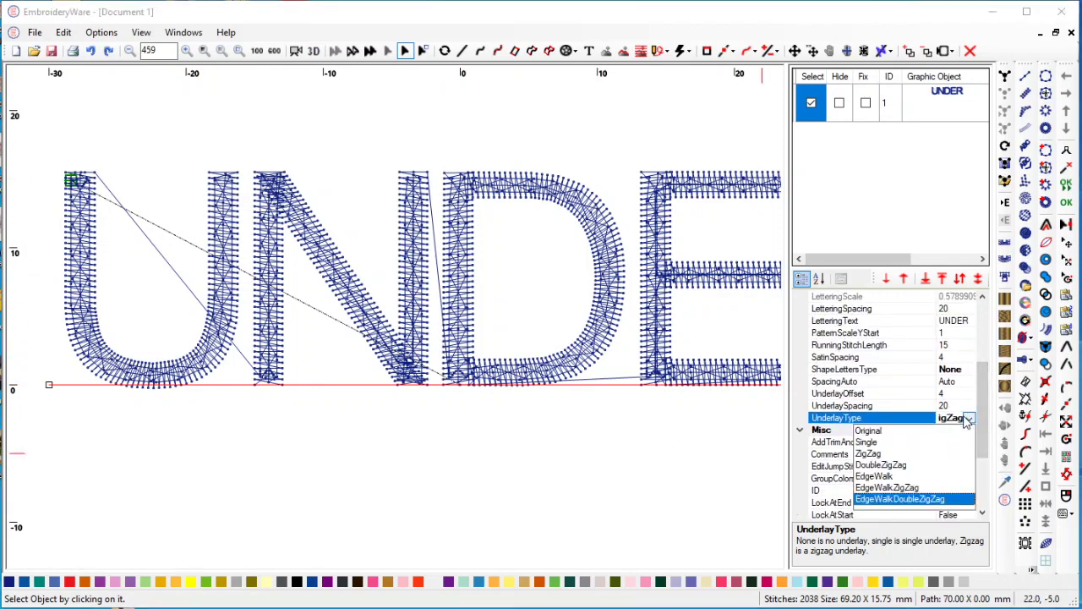
{"action": "left_click", "coordinate": [888, 477]}
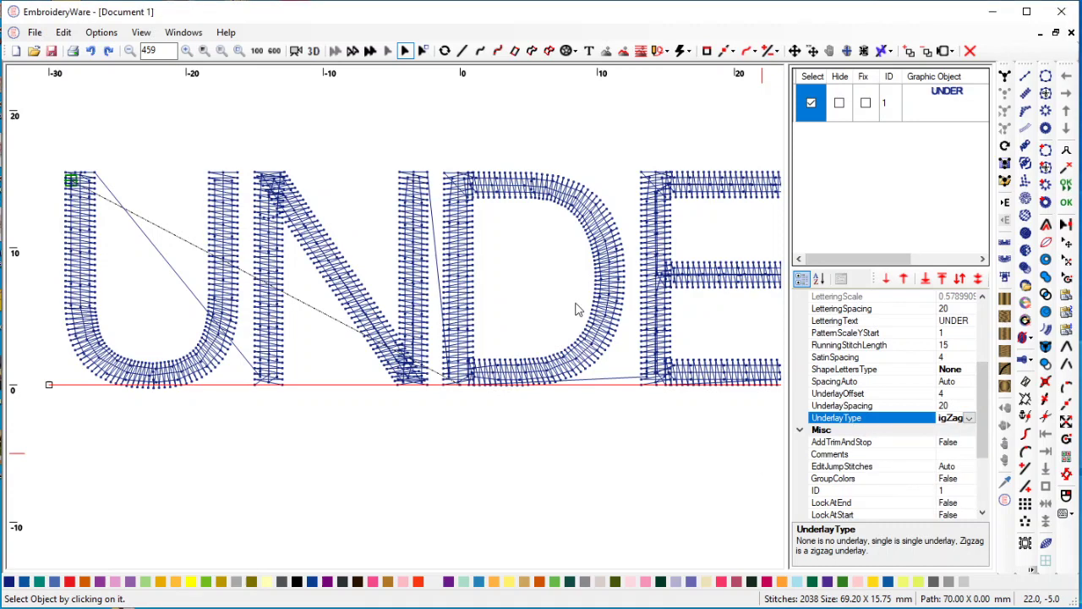